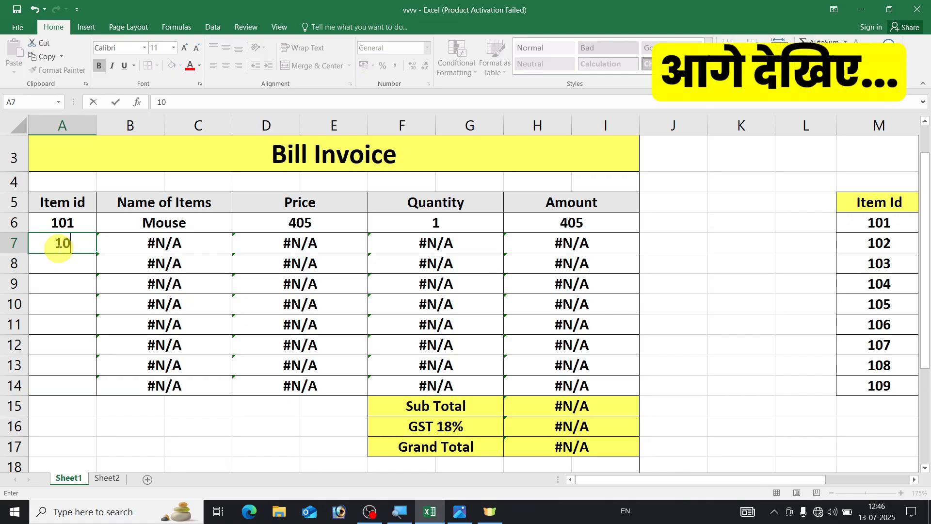
Step: Enter item id 102 in A7 and extend the Item id series from 101 down to 109 in A14
{"action": "key", "text": "Return"}
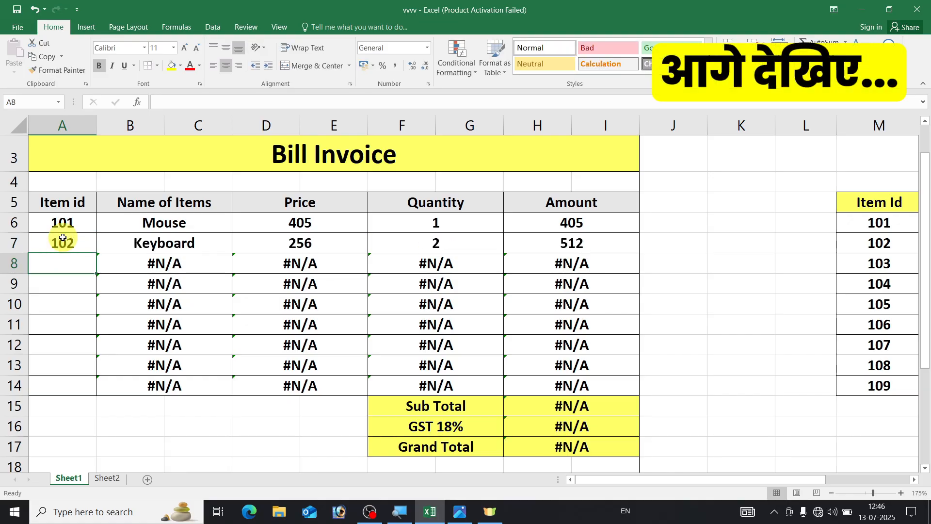
{"action": "left_click_drag", "start_coordinate": [63, 224], "coordinate": [95, 391]}
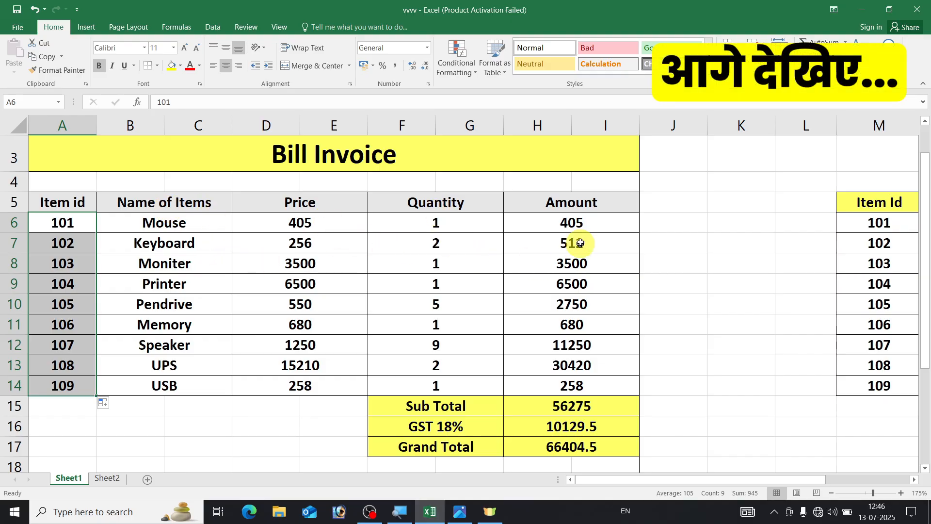
{"action": "left_click", "coordinate": [326, 431]}
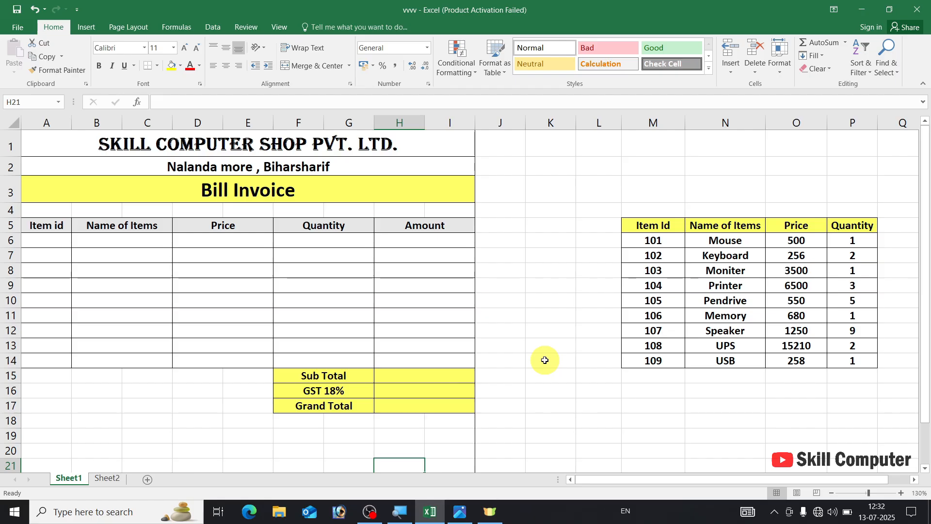
Step: Examine the Bill Invoice title and the item list's Item Id, Name of Items, Price and Quantity headings
{"action": "left_click", "coordinate": [228, 192]}
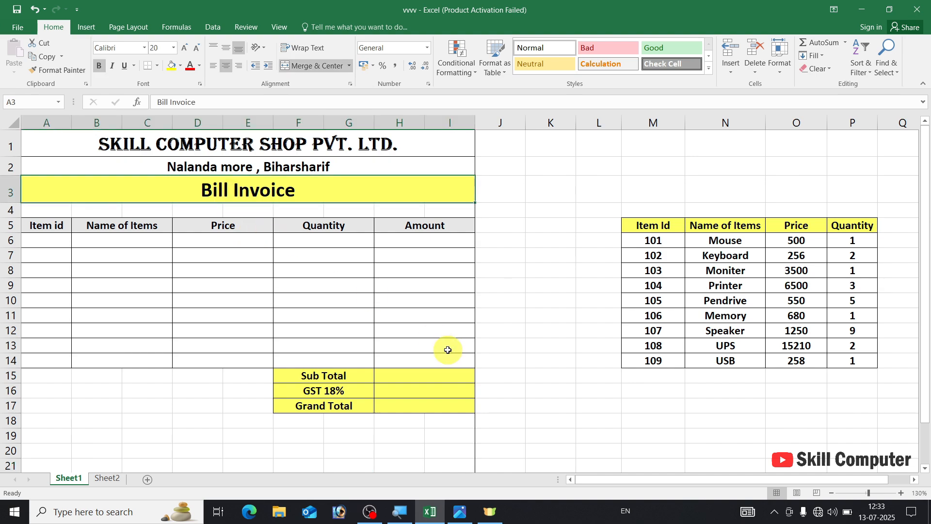
{"action": "left_click", "coordinate": [657, 227]}
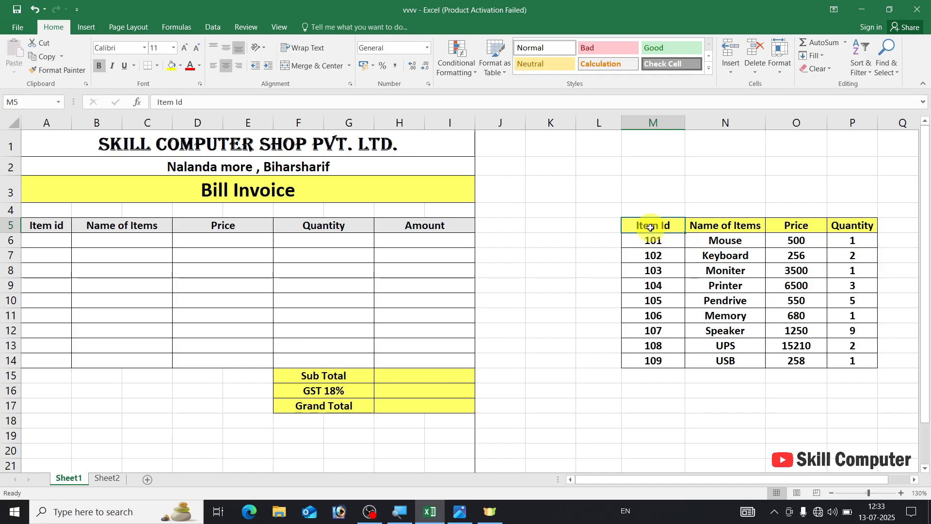
{"action": "left_click", "coordinate": [721, 225]}
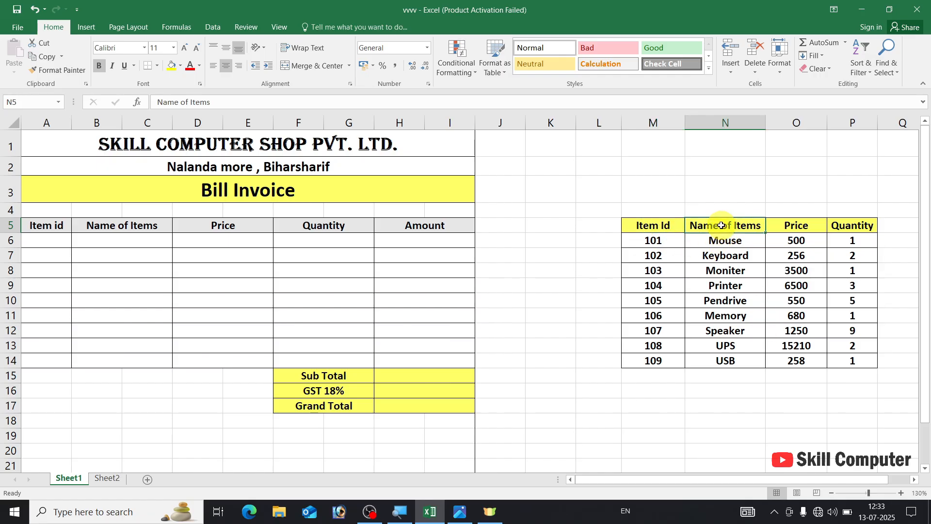
{"action": "left_click", "coordinate": [782, 230]}
{"action": "left_click", "coordinate": [845, 226]}
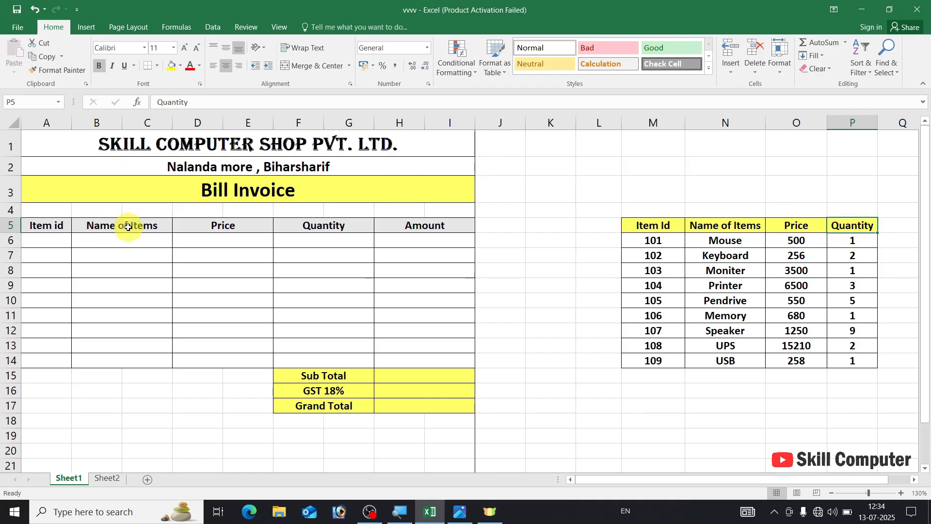
Step: Enter a VLOOKUP formula in B6 that looks up A6 in the item list M5:P14 and returns column 2
{"action": "left_click", "coordinate": [124, 241]}
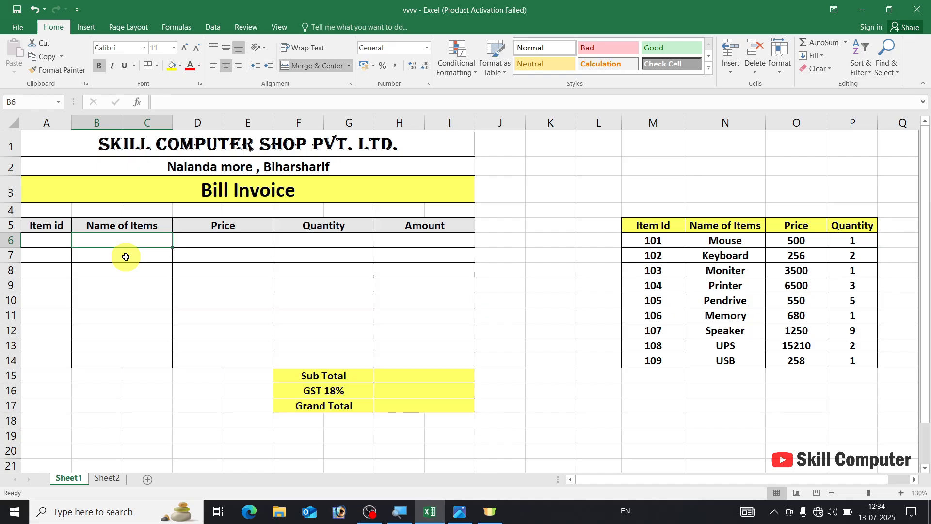
{"action": "type", "text": "="}
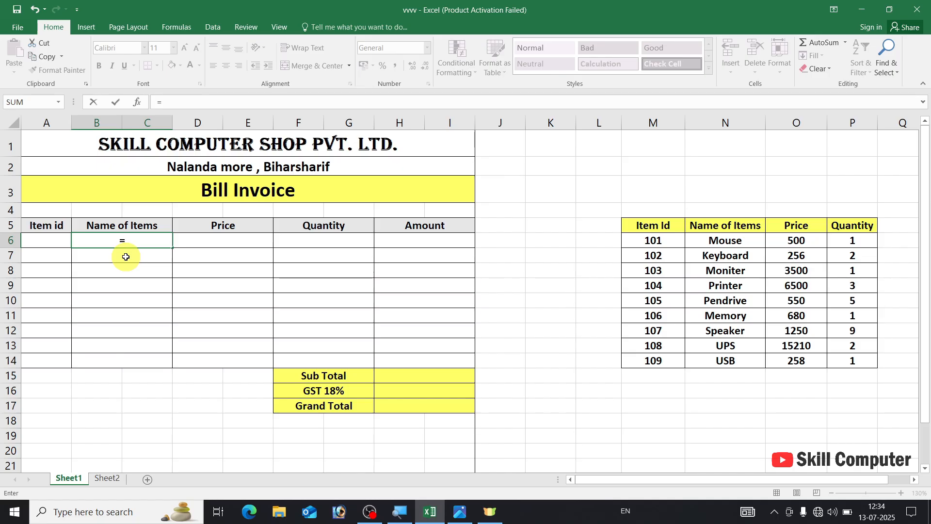
{"action": "type", "text": "v"}
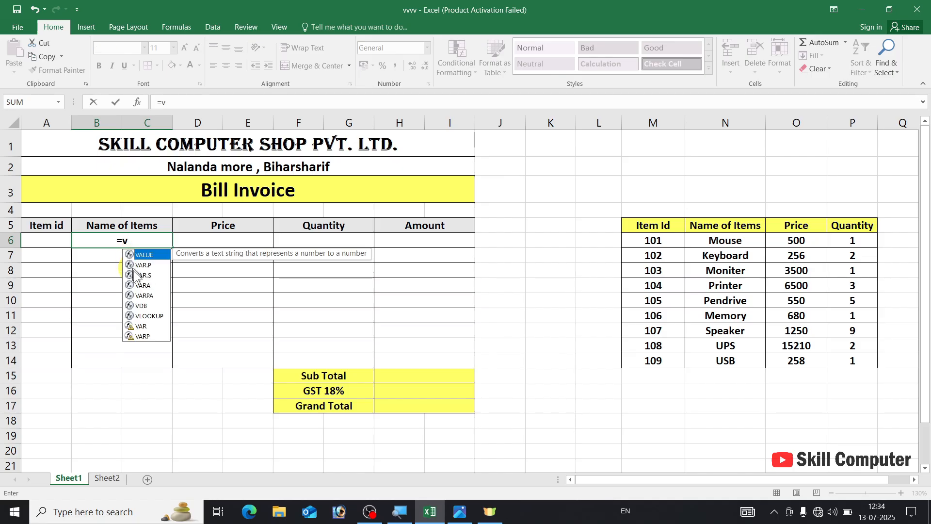
{"action": "double_click", "coordinate": [143, 316]}
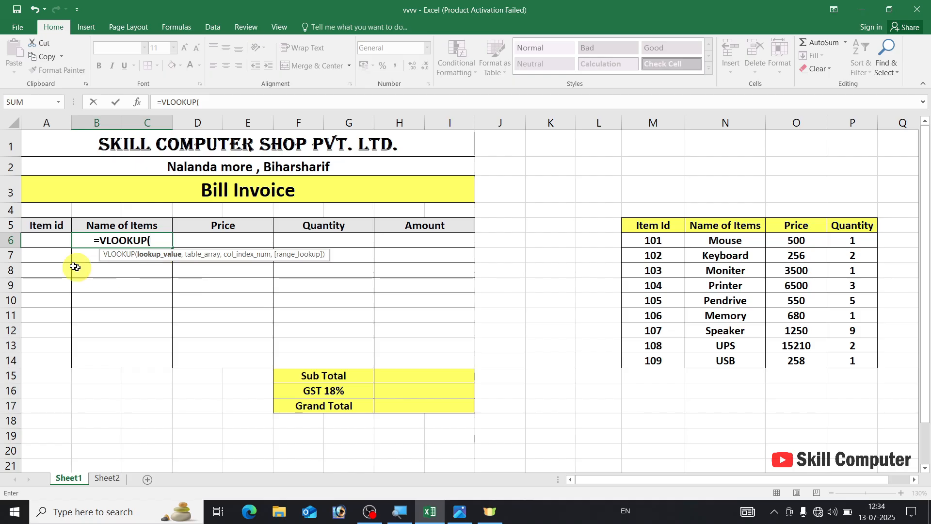
{"action": "left_click", "coordinate": [35, 239]}
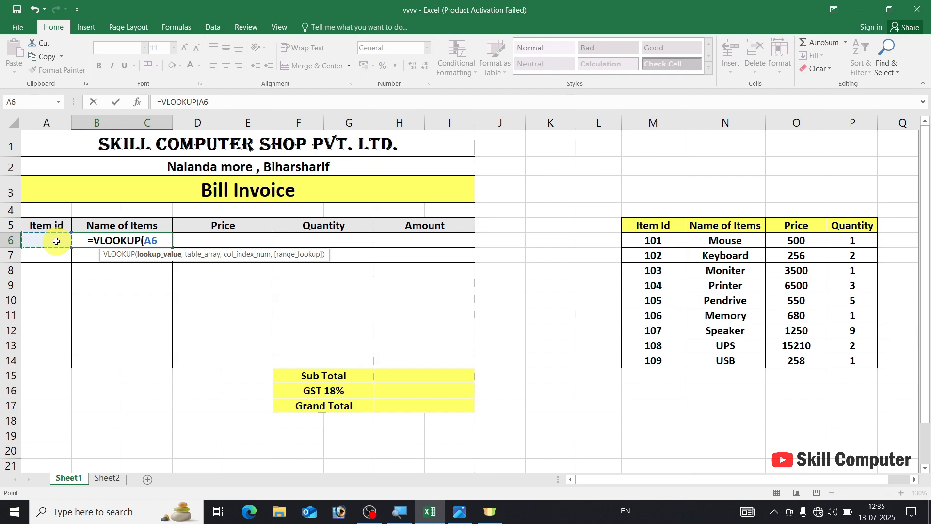
{"action": "type", "text": "l"}
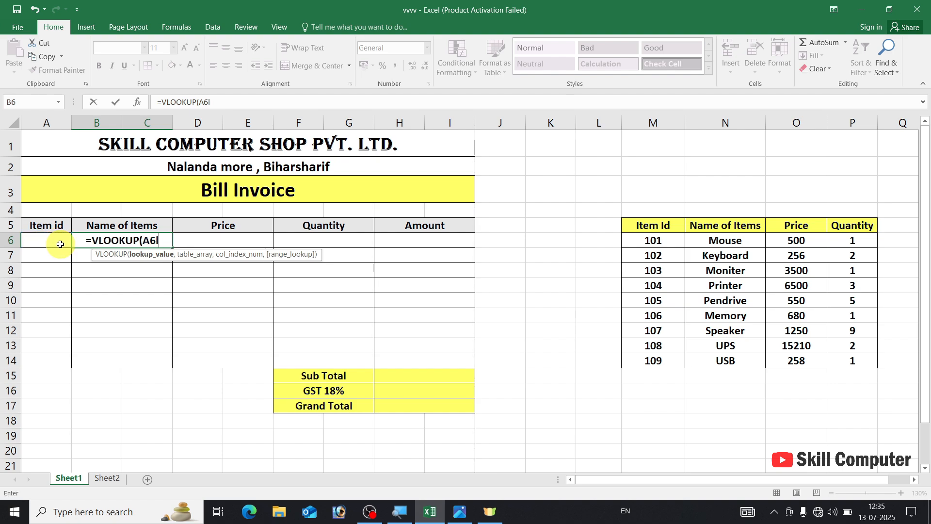
{"action": "key", "text": "BackSpace"}
{"action": "type", "text": ","}
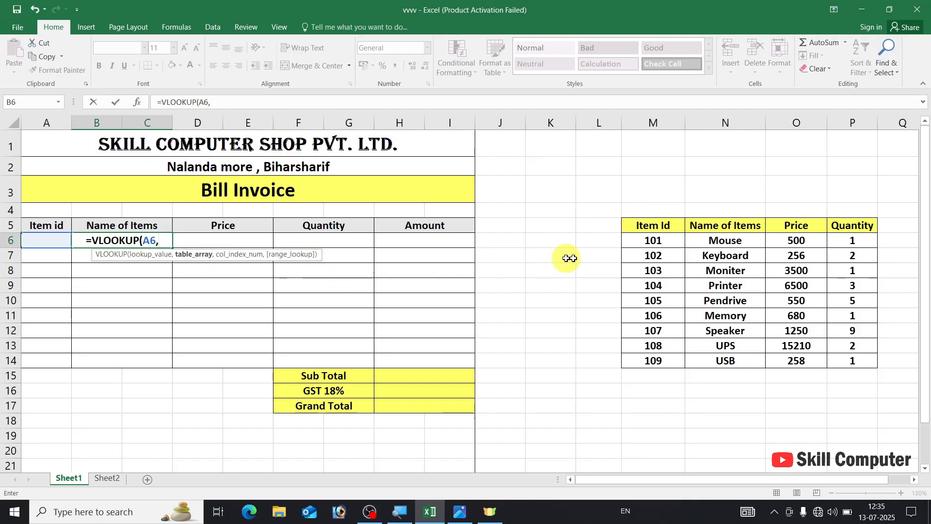
{"action": "left_click_drag", "start_coordinate": [631, 226], "coordinate": [850, 367]}
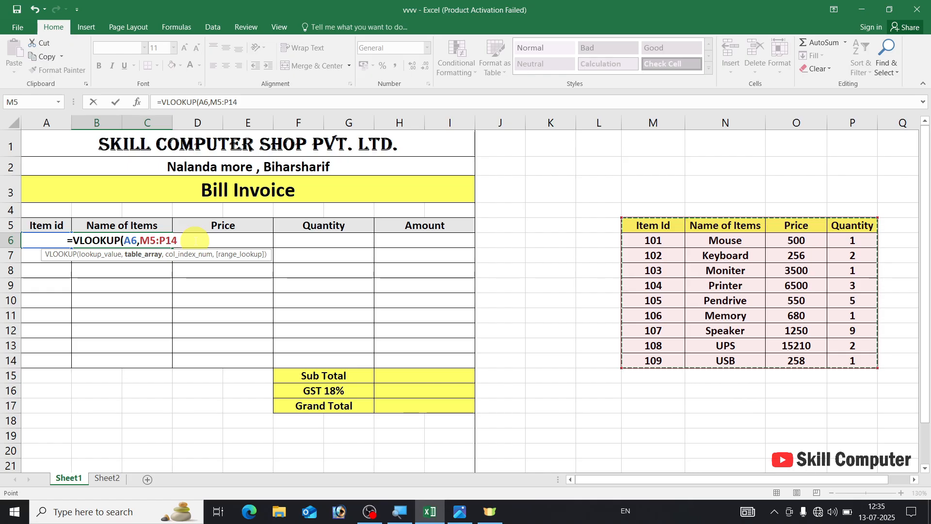
{"action": "type", "text": ","}
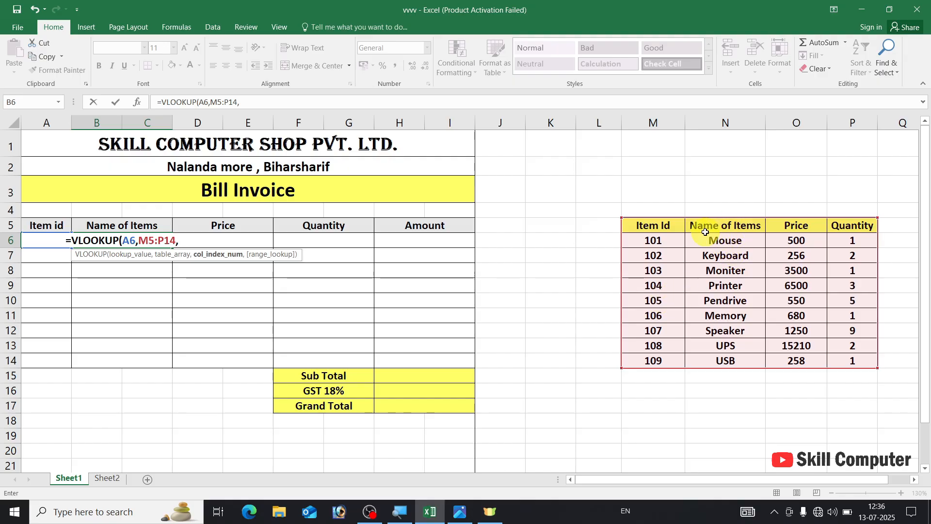
{"action": "type", "text": "2"}
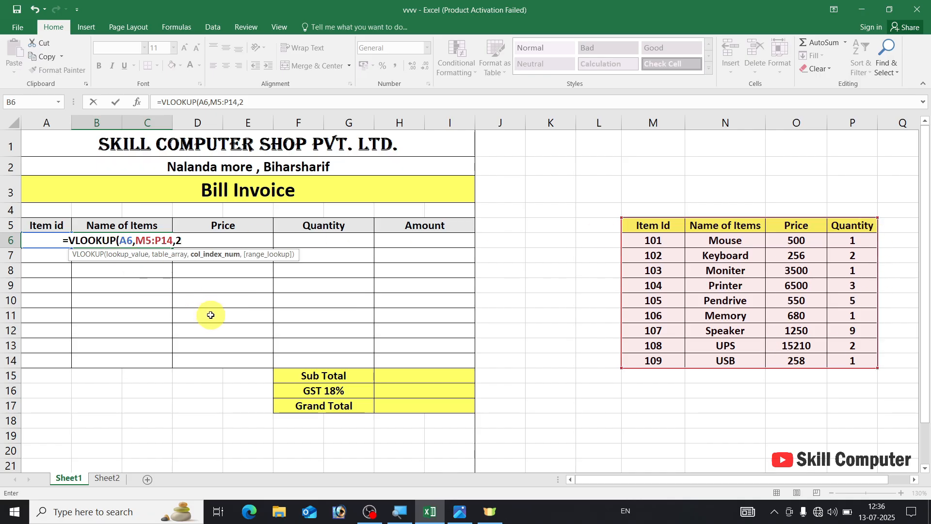
{"action": "key", "text": "Return"}
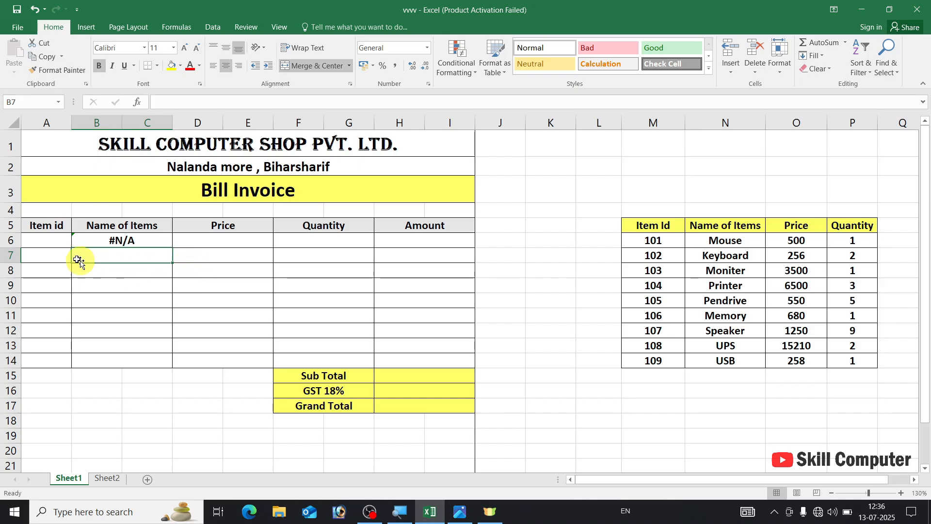
Step: Enter item id 101 in A6, the first row of the invoice
{"action": "left_click", "coordinate": [49, 242]}
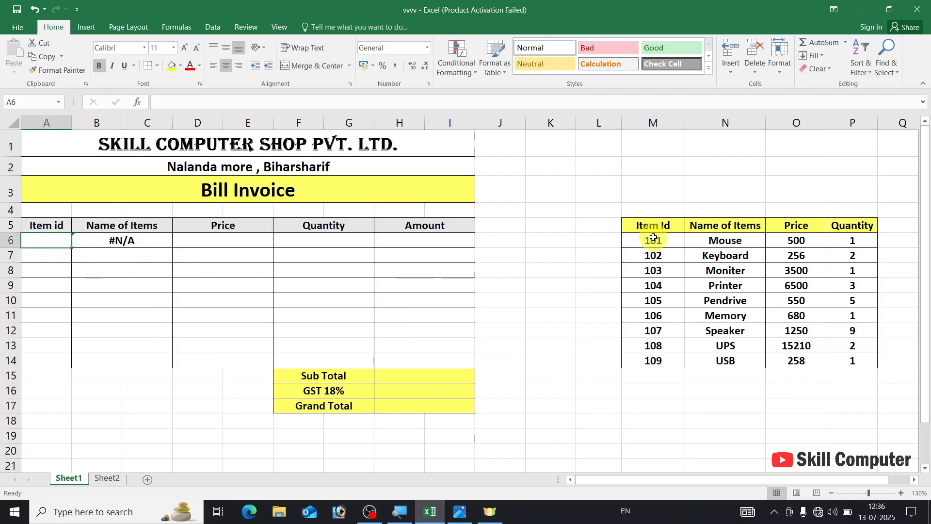
{"action": "type", "text": "101"}
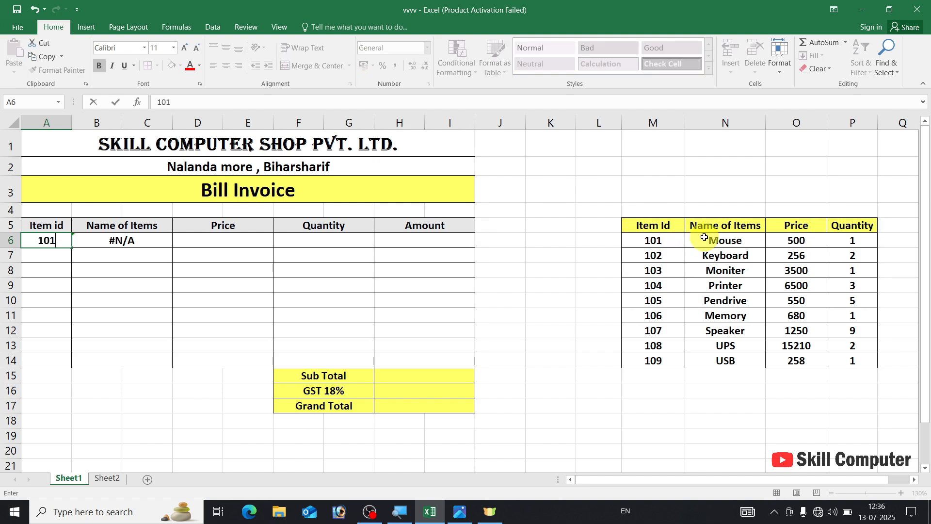
{"action": "key", "text": "Return"}
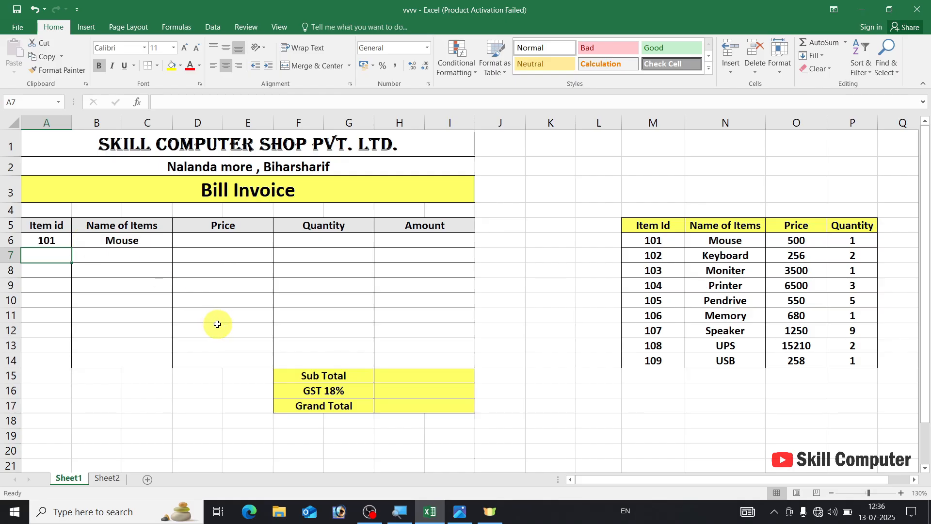
Step: Enter a VLOOKUP formula in Price cell D6 that looks up A6 in M5:P14 and returns column 3
{"action": "left_click", "coordinate": [242, 243]}
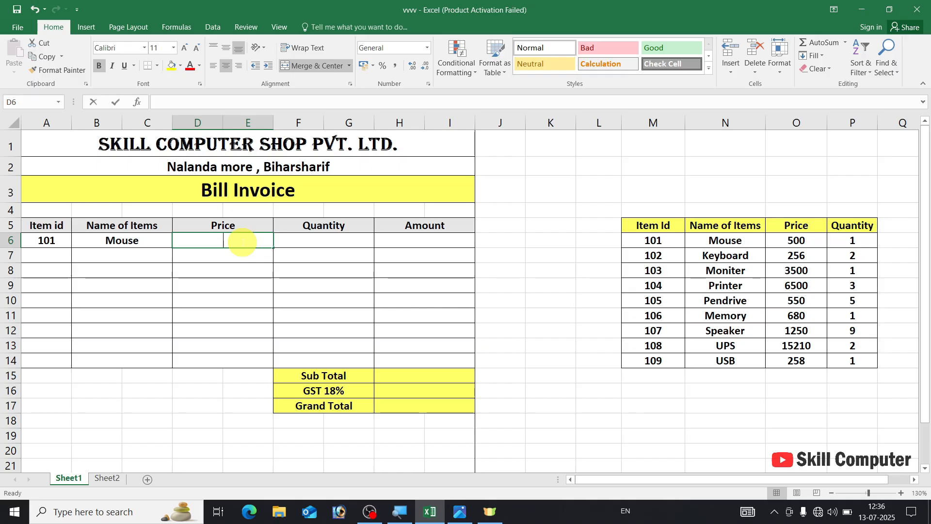
{"action": "type", "text": "=v"}
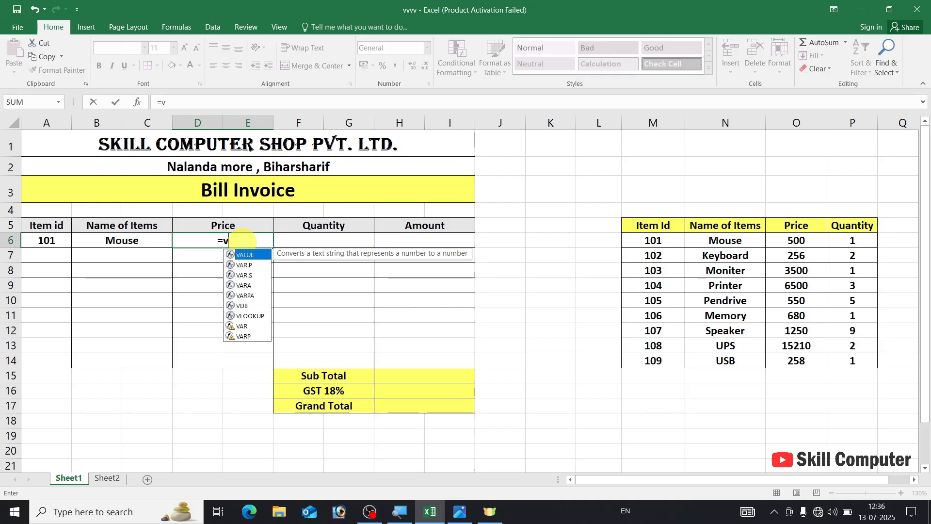
{"action": "double_click", "coordinate": [250, 316]}
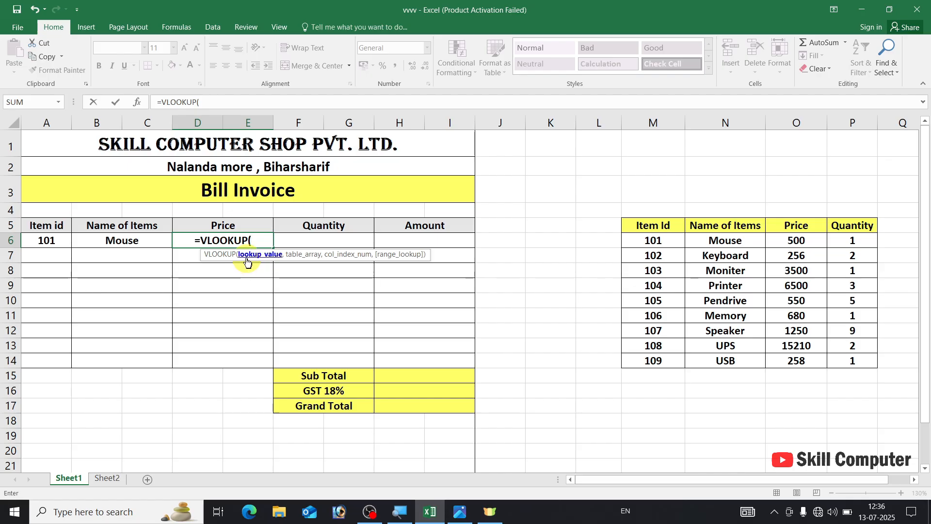
{"action": "left_click", "coordinate": [58, 243]}
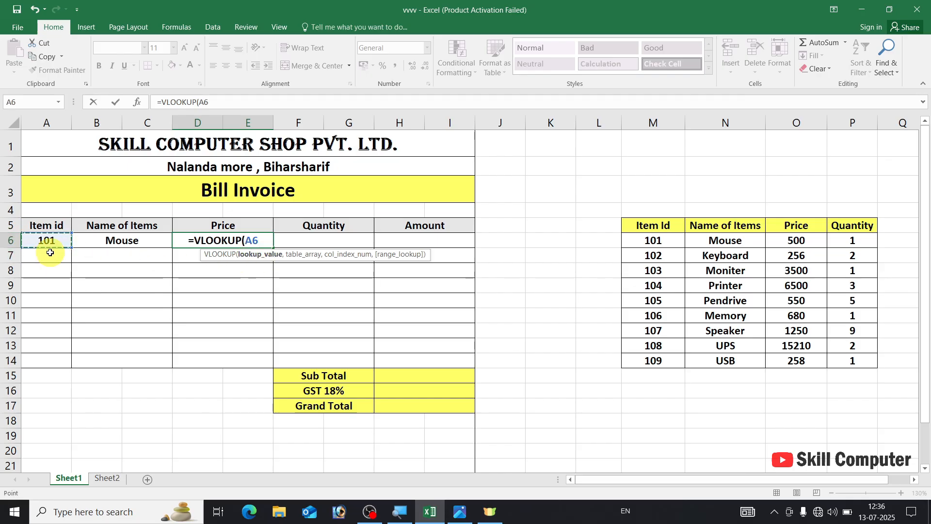
{"action": "type", "text": ","}
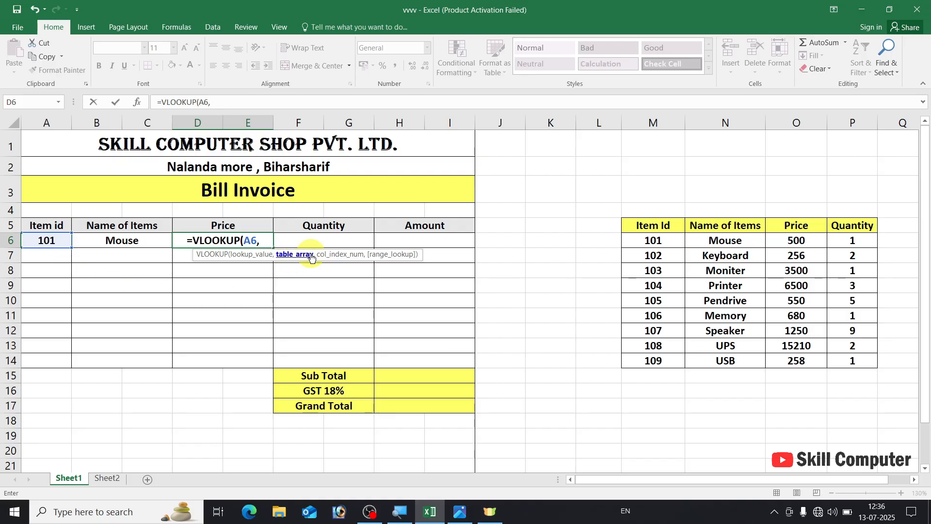
{"action": "left_click_drag", "start_coordinate": [645, 225], "coordinate": [854, 358]}
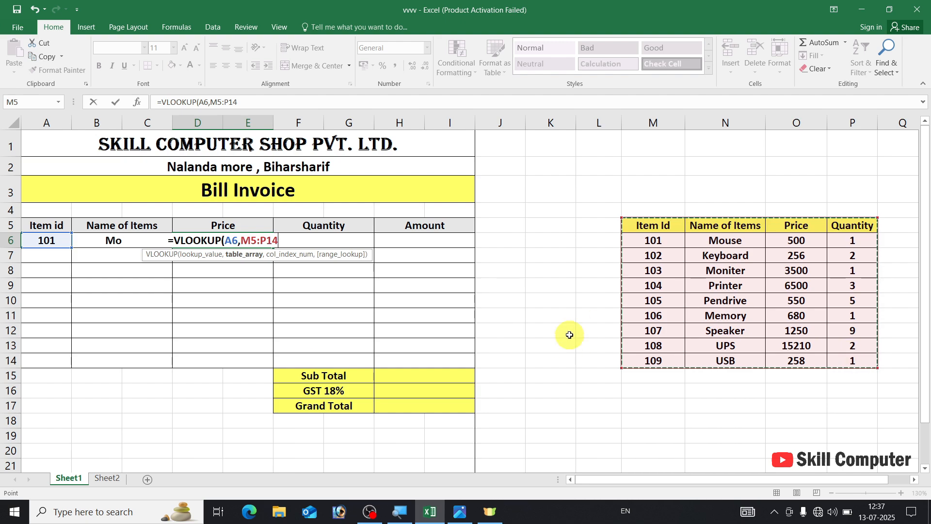
{"action": "type", "text": ","}
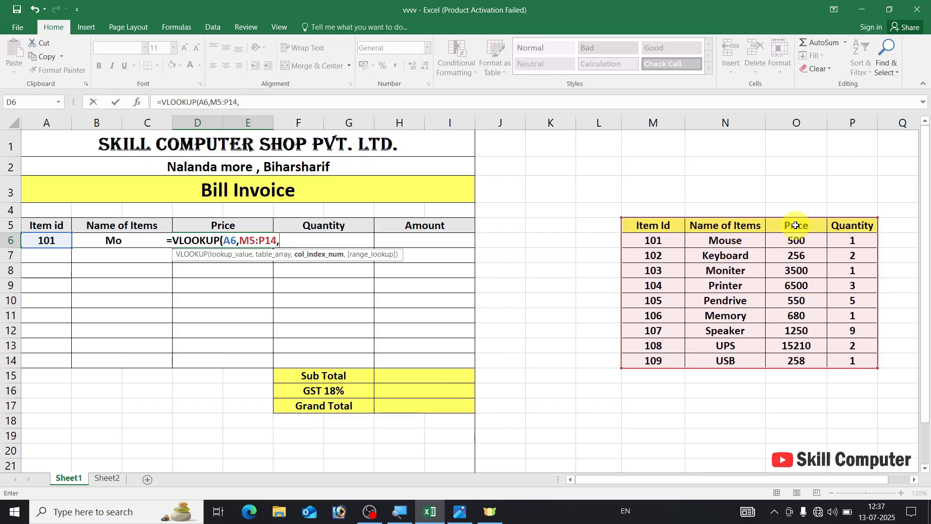
{"action": "type", "text": "3"}
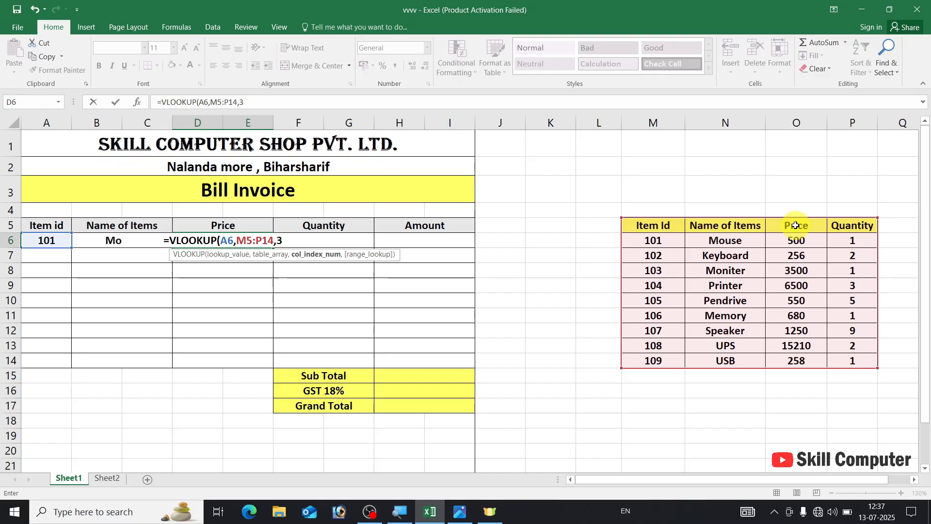
{"action": "key", "text": "Return"}
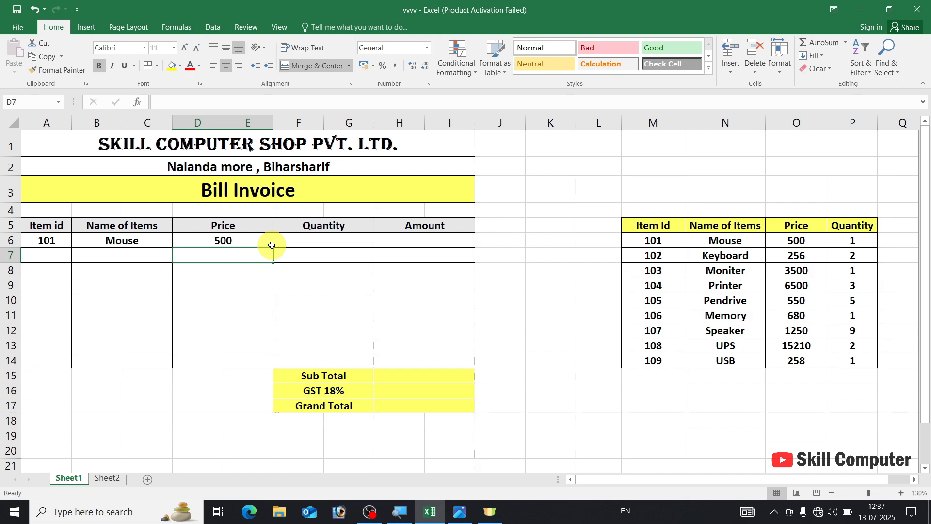
Step: Enter a VLOOKUP formula in Quantity cell F6 that looks up A6 in M5:P14 and returns column 4
{"action": "left_click", "coordinate": [338, 249]}
{"action": "type", "text": "="}
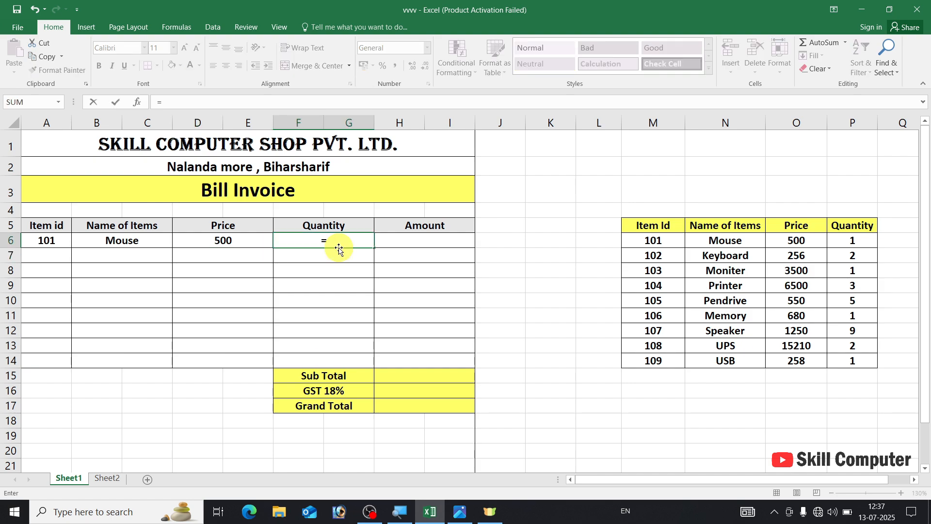
{"action": "type", "text": "v"}
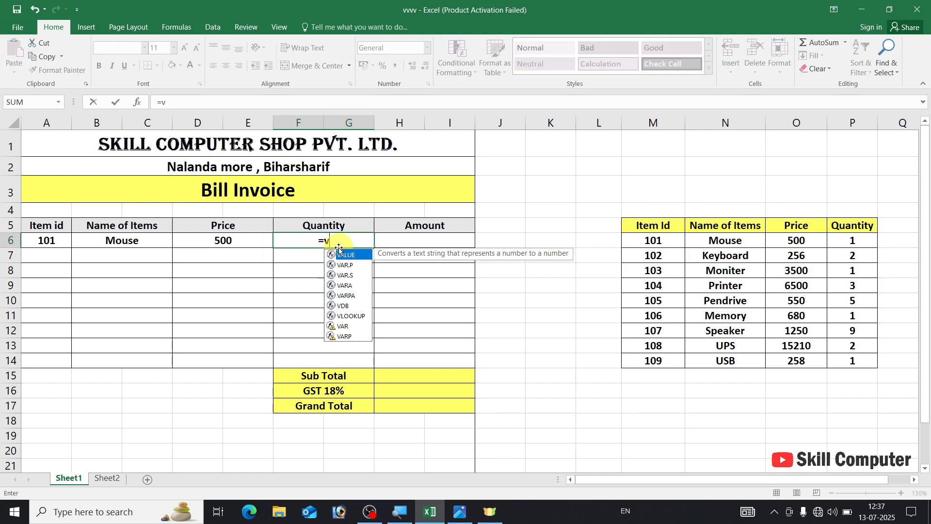
{"action": "double_click", "coordinate": [345, 315]}
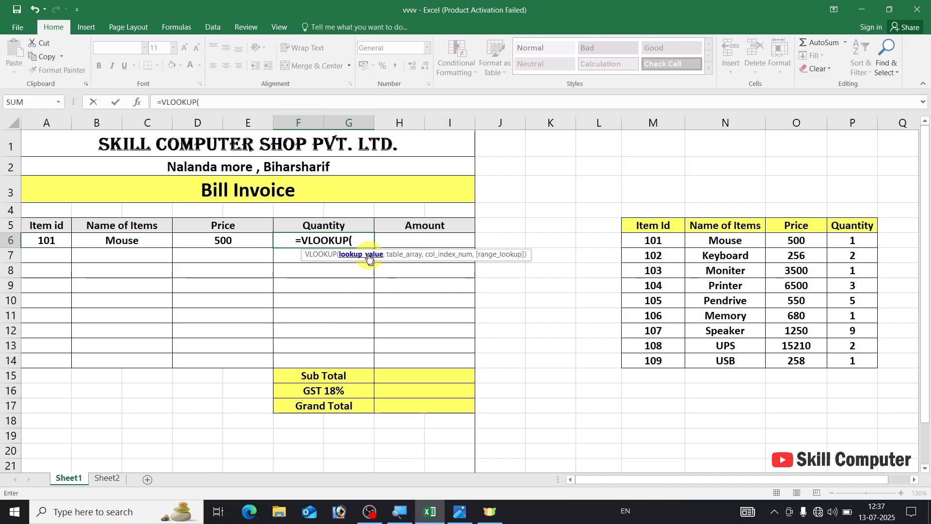
{"action": "left_click", "coordinate": [51, 242]}
{"action": "type", "text": ","}
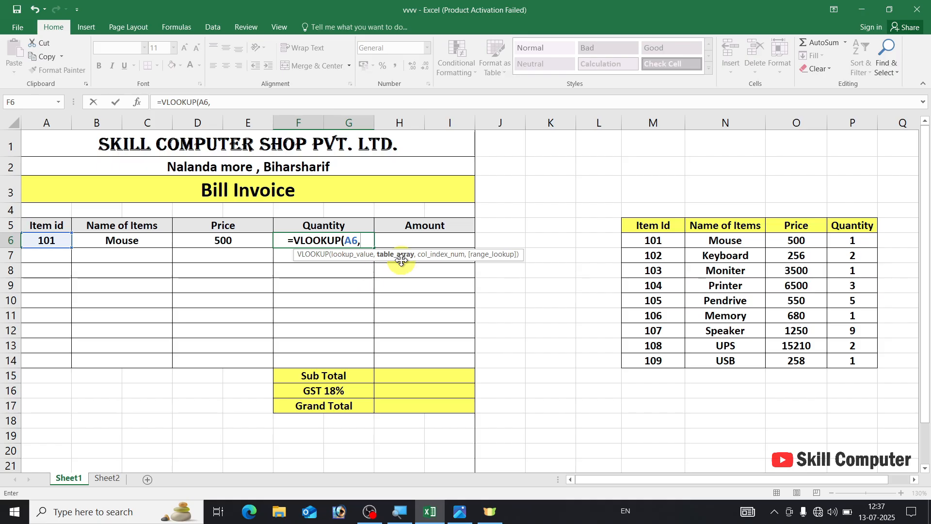
{"action": "left_click_drag", "start_coordinate": [649, 224], "coordinate": [849, 357]}
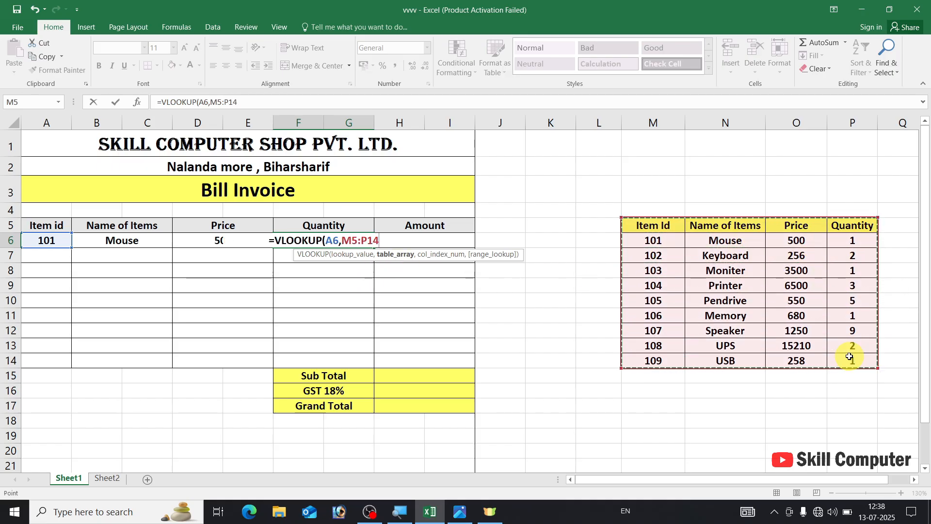
{"action": "type", "text": ","}
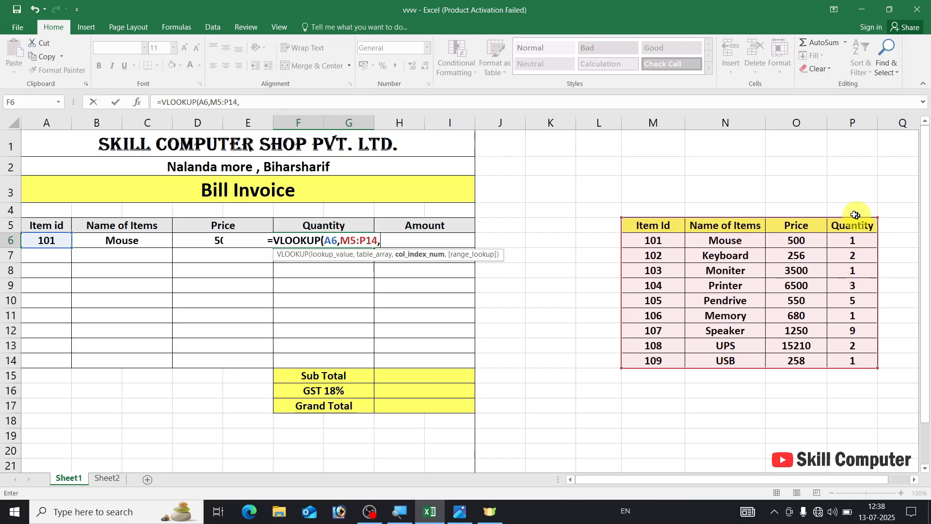
{"action": "type", "text": "4"}
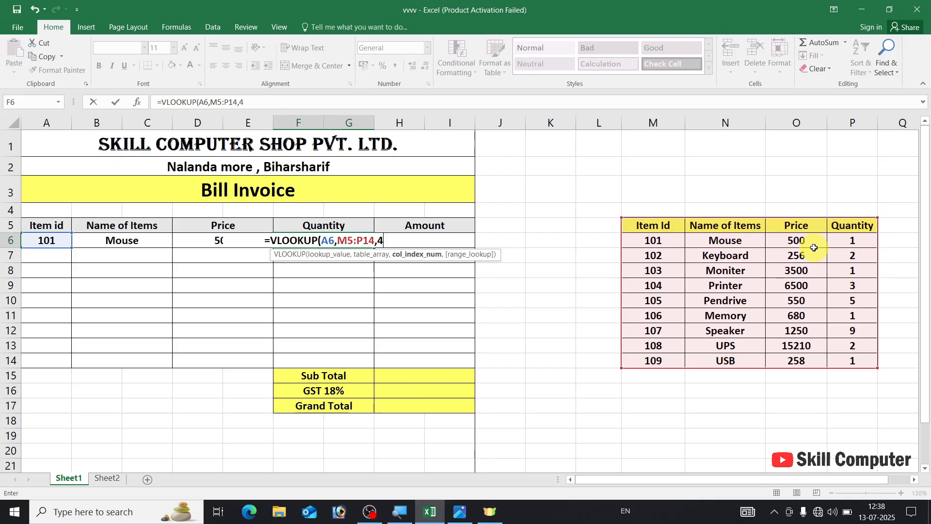
{"action": "type", "text": ")"}
{"action": "key", "text": "Return"}
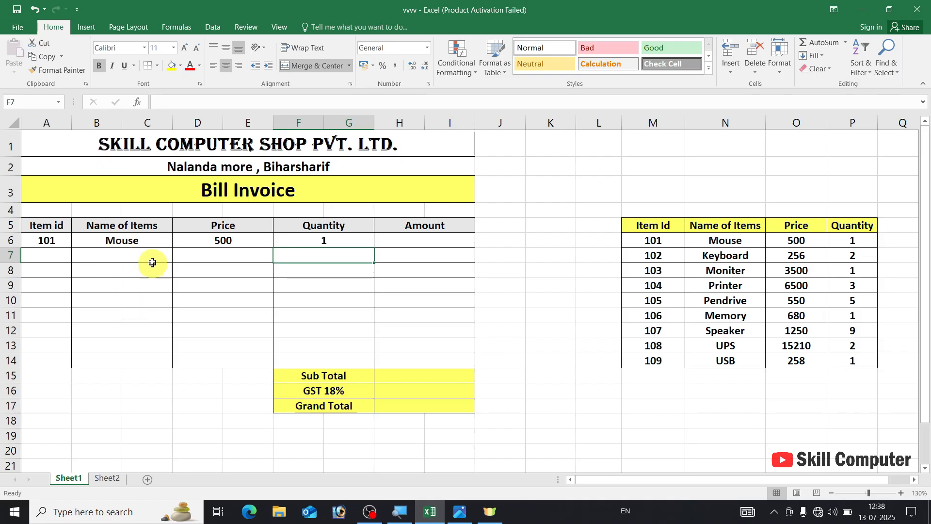
Step: Copy the VLOOKUP formulas in B6, D6 and F6 down through row 14 of the invoice
{"action": "left_click", "coordinate": [129, 243]}
{"action": "left_click_drag", "start_coordinate": [171, 247], "coordinate": [167, 361]}
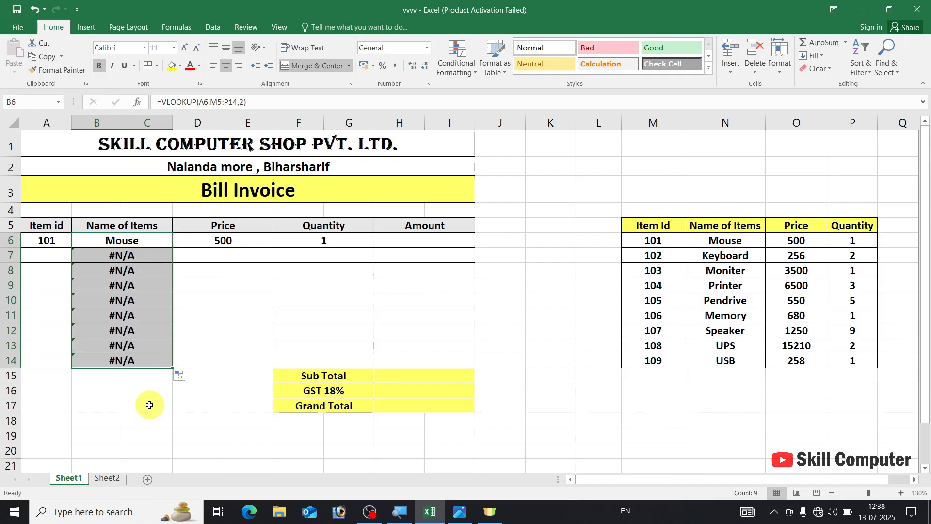
{"action": "left_click", "coordinate": [223, 241]}
{"action": "left_click_drag", "start_coordinate": [273, 248], "coordinate": [277, 365]}
{"action": "left_click", "coordinate": [339, 240]}
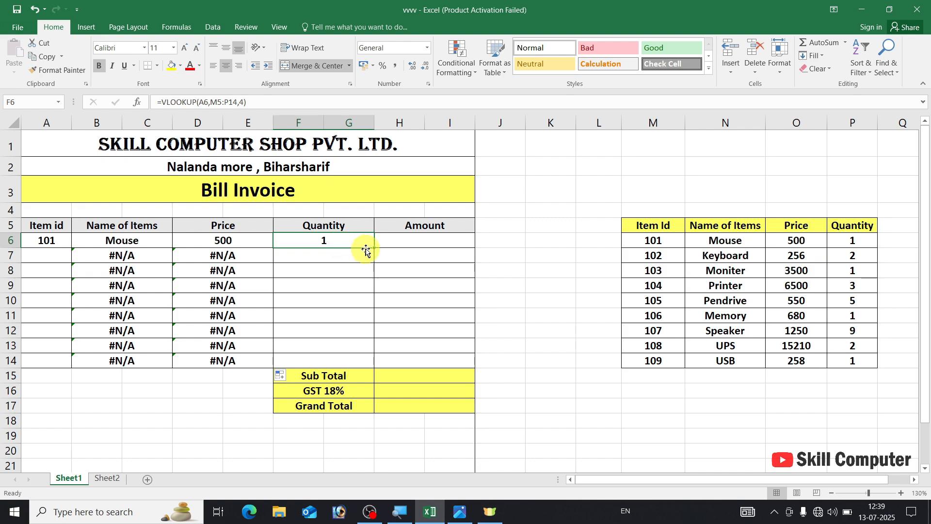
{"action": "left_click_drag", "start_coordinate": [374, 248], "coordinate": [374, 361]}
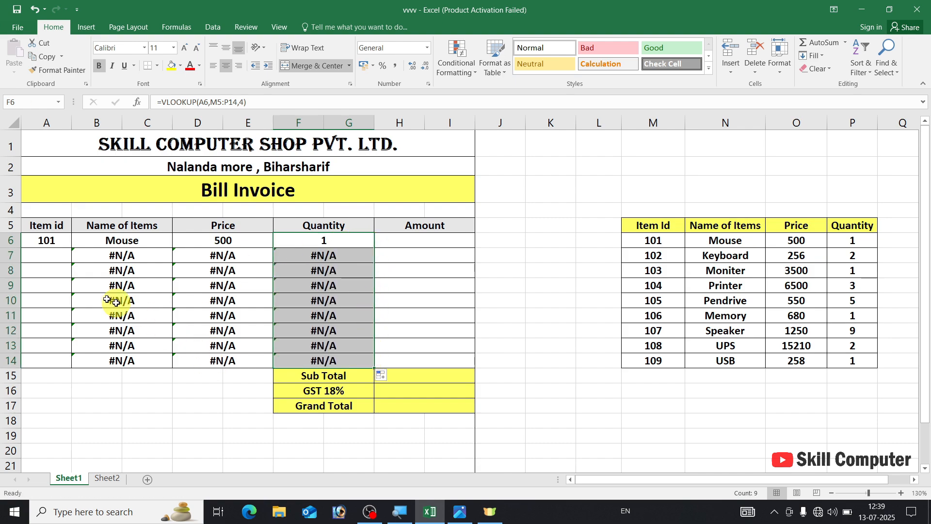
Step: Enter item ids 102 through 109 in consecutive order in cells A7 to A14 of the invoice
{"action": "left_click", "coordinate": [57, 258]}
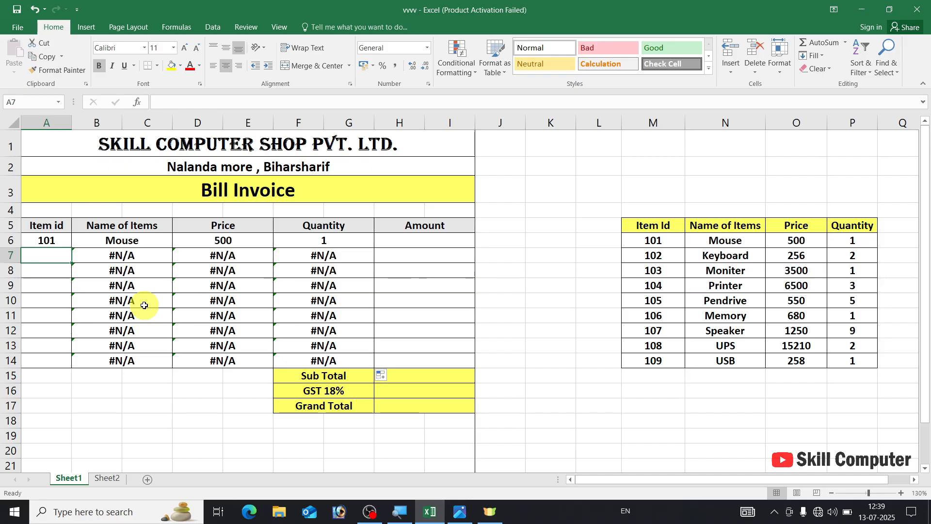
{"action": "type", "text": "102"}
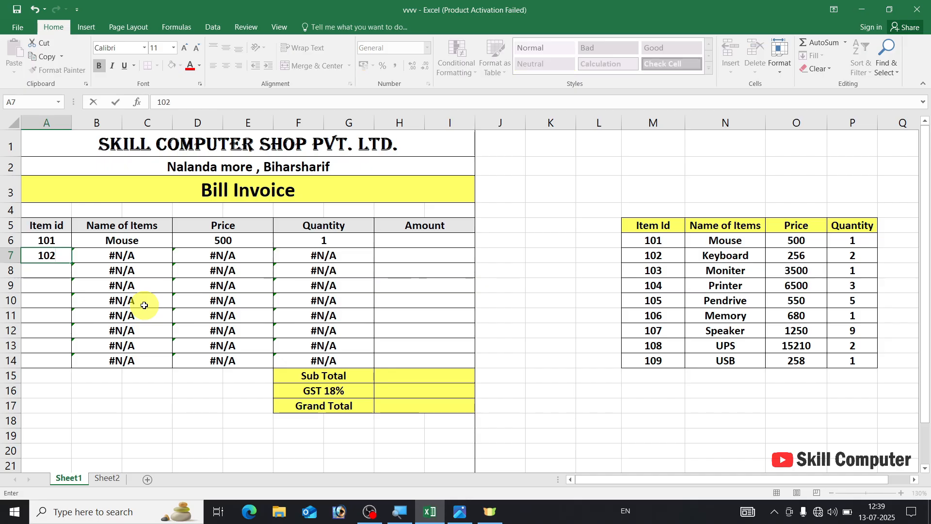
{"action": "key", "text": "Return"}
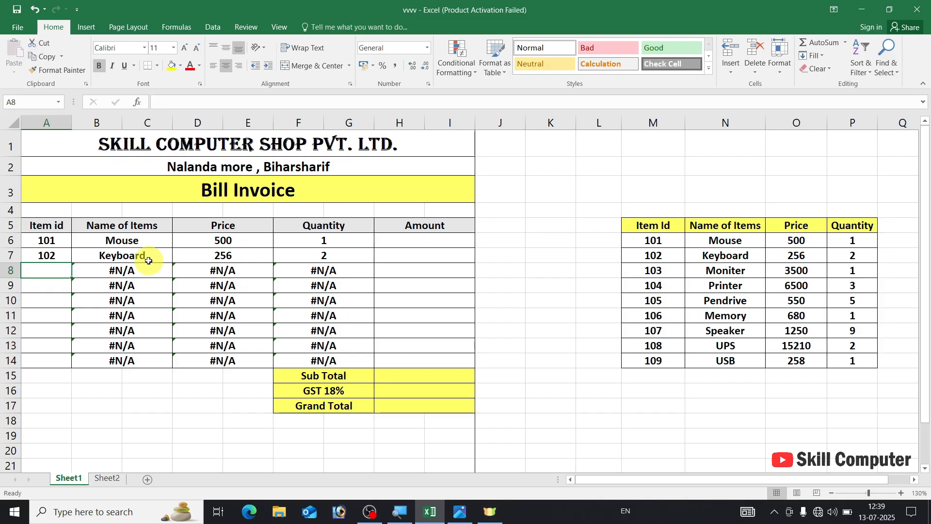
{"action": "type", "text": "103"}
{"action": "key", "text": "Return"}
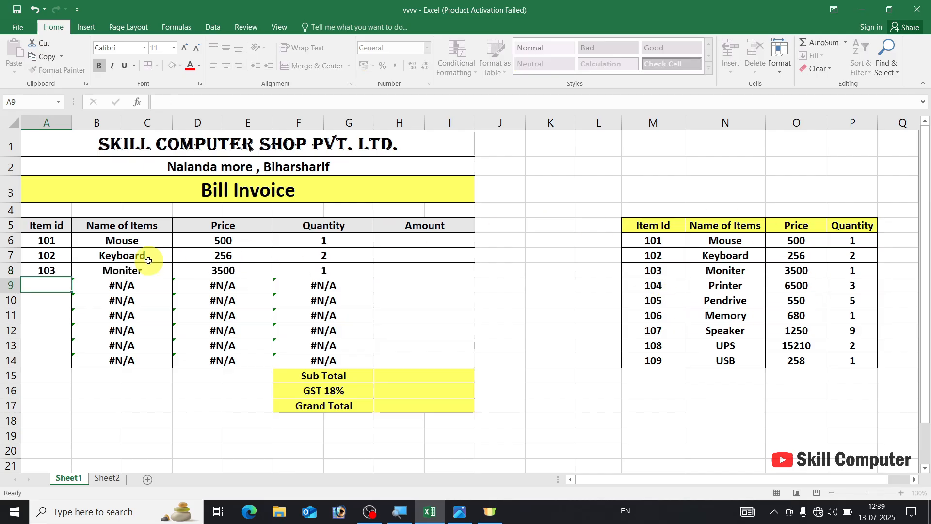
{"action": "type", "text": "01"}
{"action": "key", "text": "BackSpace"}
{"action": "key", "text": "BackSpace"}
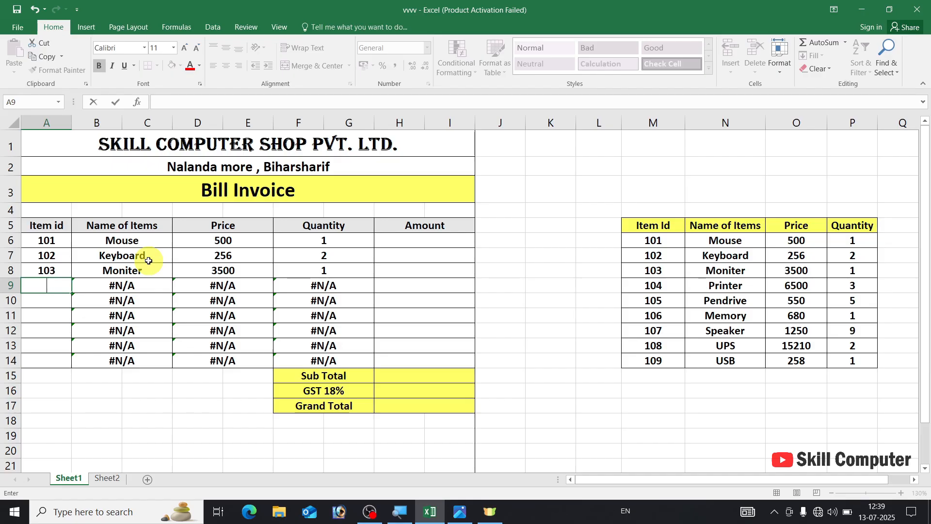
{"action": "type", "text": "104"}
{"action": "key", "text": "Return"}
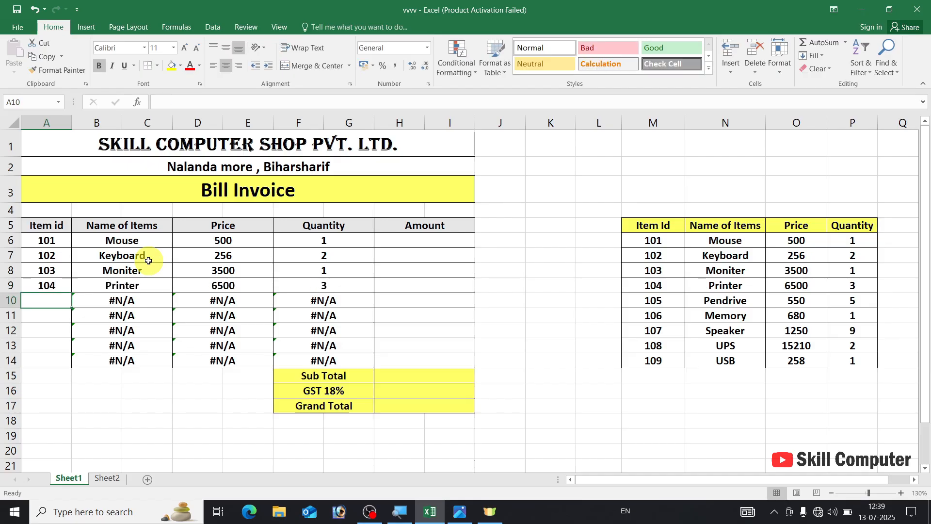
{"action": "type", "text": "105"}
{"action": "key", "text": "Return"}
{"action": "type", "text": "106"}
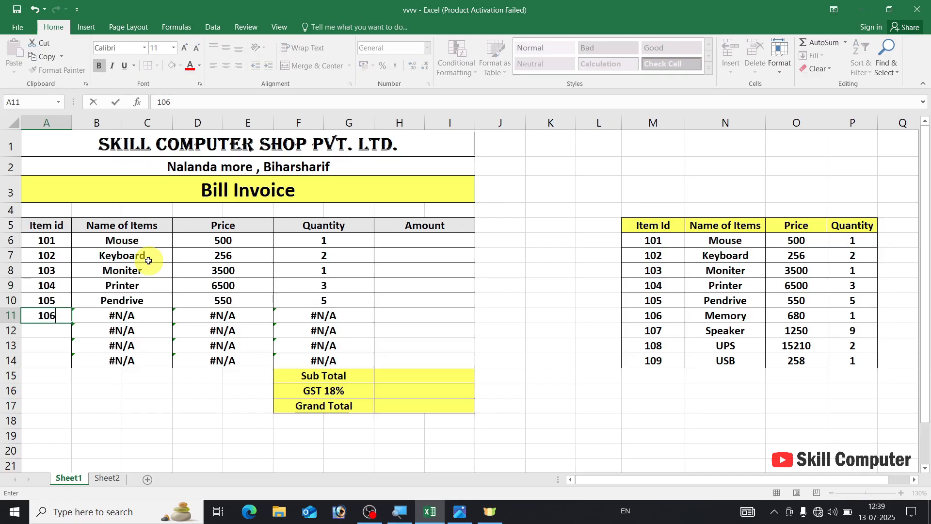
{"action": "key", "text": "Return"}
{"action": "type", "text": "4"}
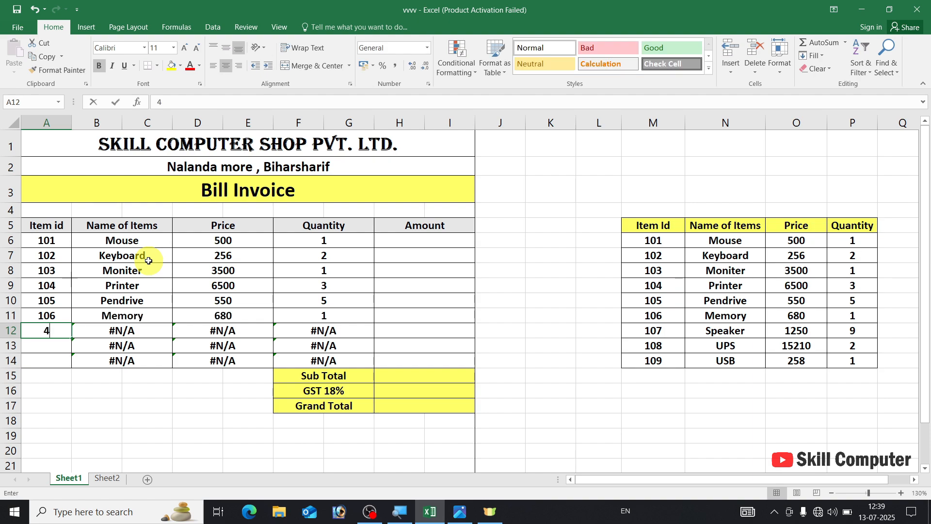
{"action": "type", "text": "107"}
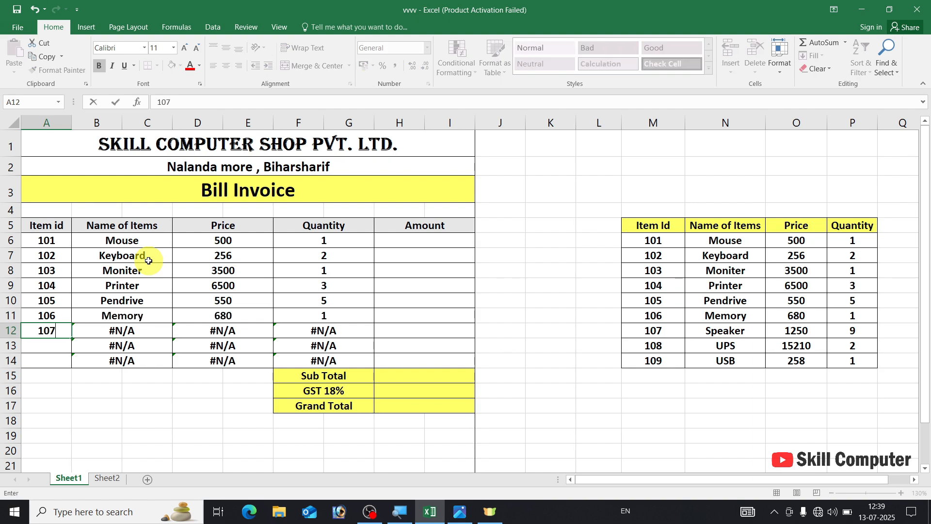
{"action": "key", "text": "Return"}
{"action": "type", "text": "108"}
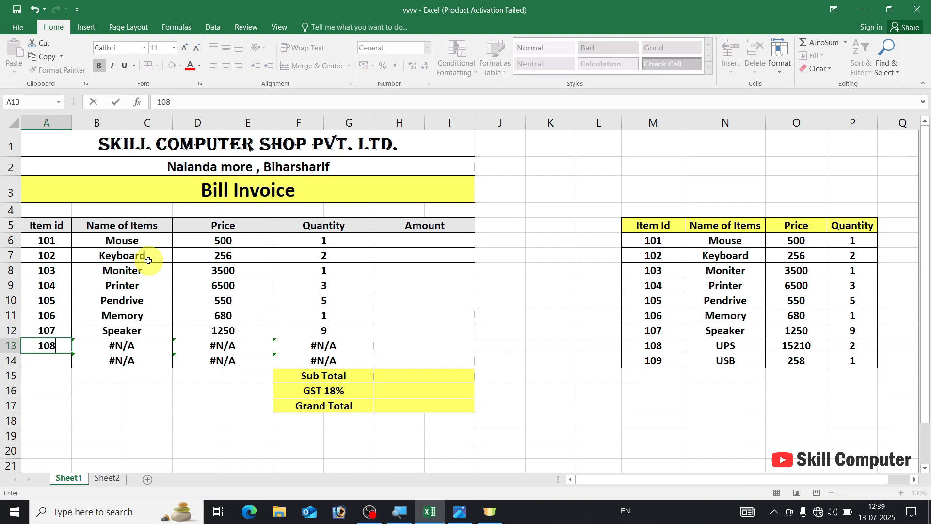
{"action": "key", "text": "Return"}
{"action": "type", "text": "109"}
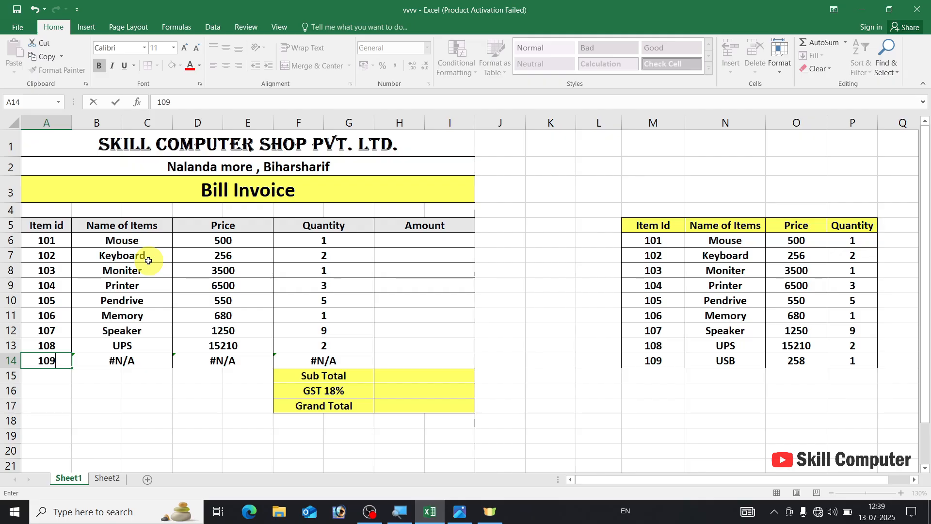
{"action": "key", "text": "Return"}
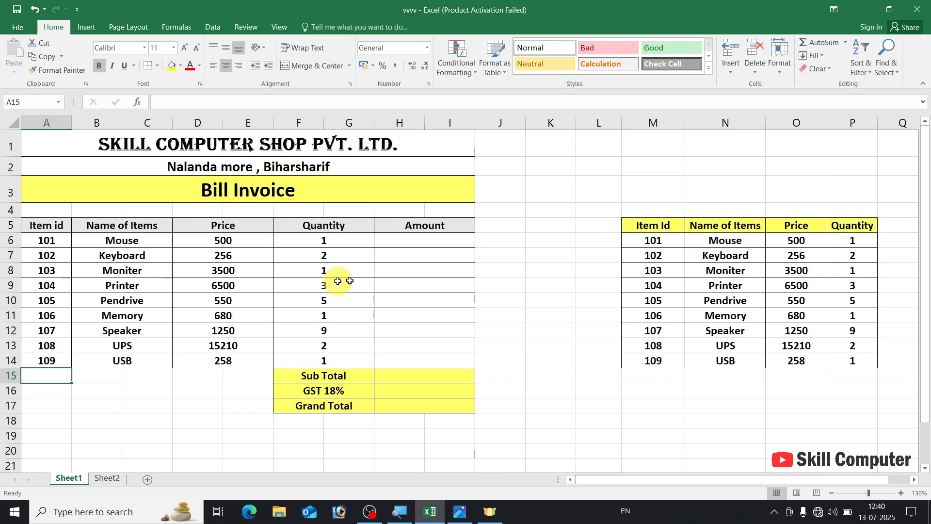
Step: Enter the formula =D6*F6 in Amount cell H6 and copy it down through row 14
{"action": "left_click", "coordinate": [429, 240]}
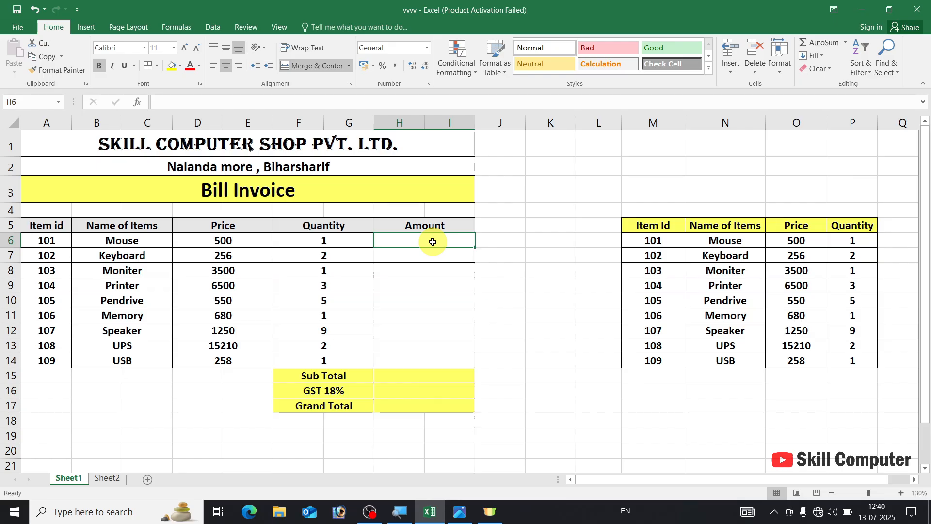
{"action": "type", "text": "="}
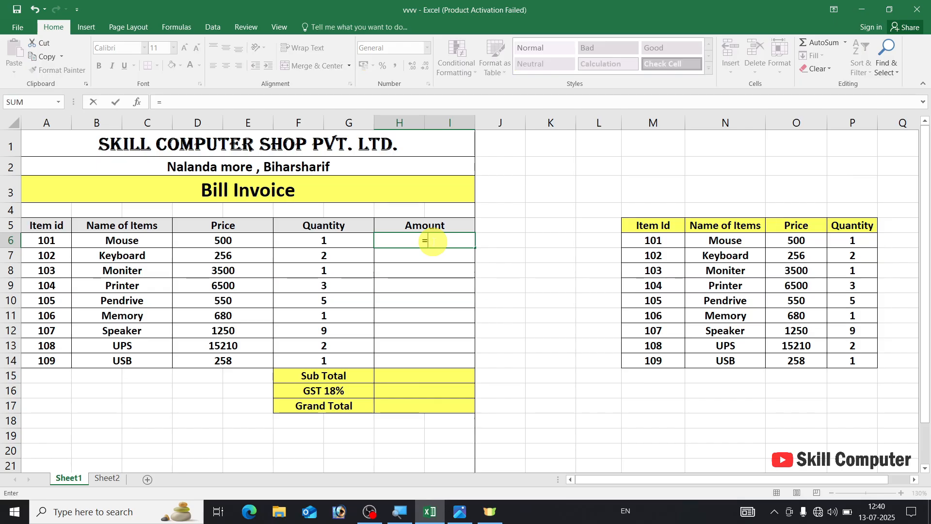
{"action": "left_click", "coordinate": [238, 238]}
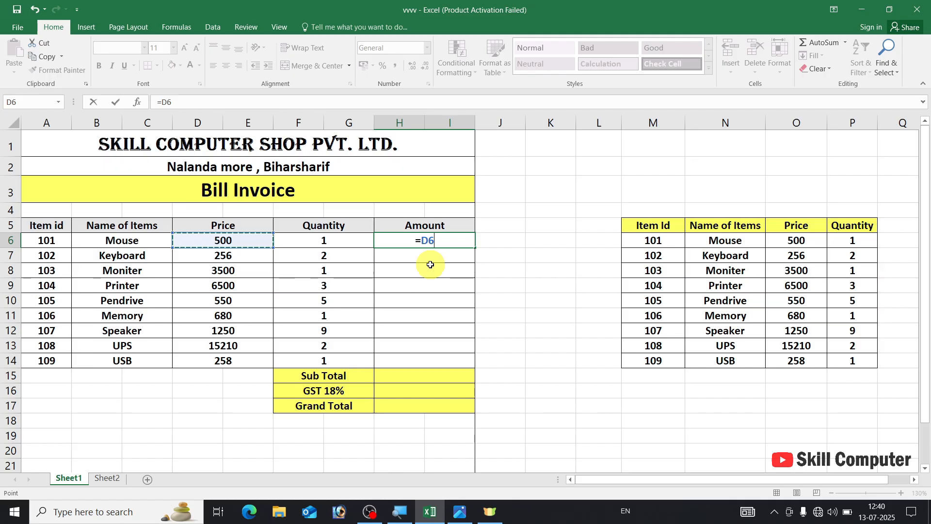
{"action": "type", "text": "*"}
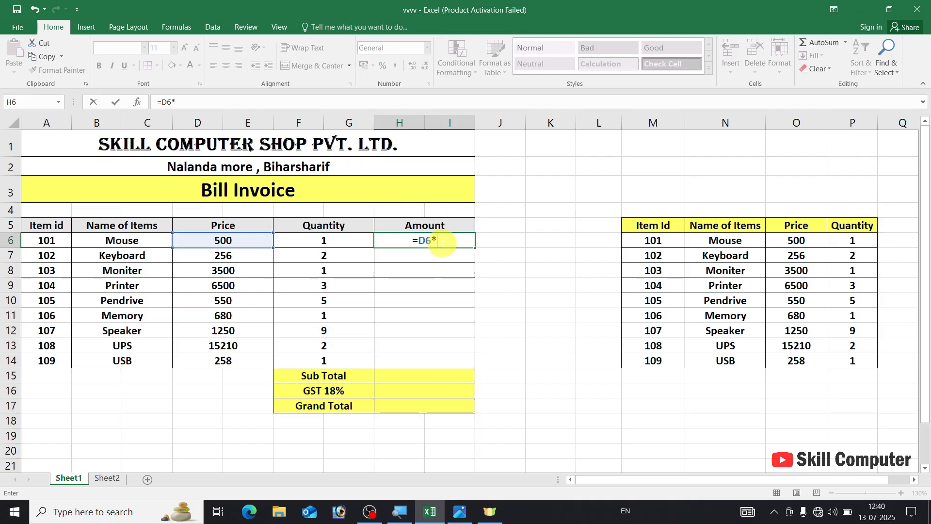
{"action": "left_click", "coordinate": [322, 240]}
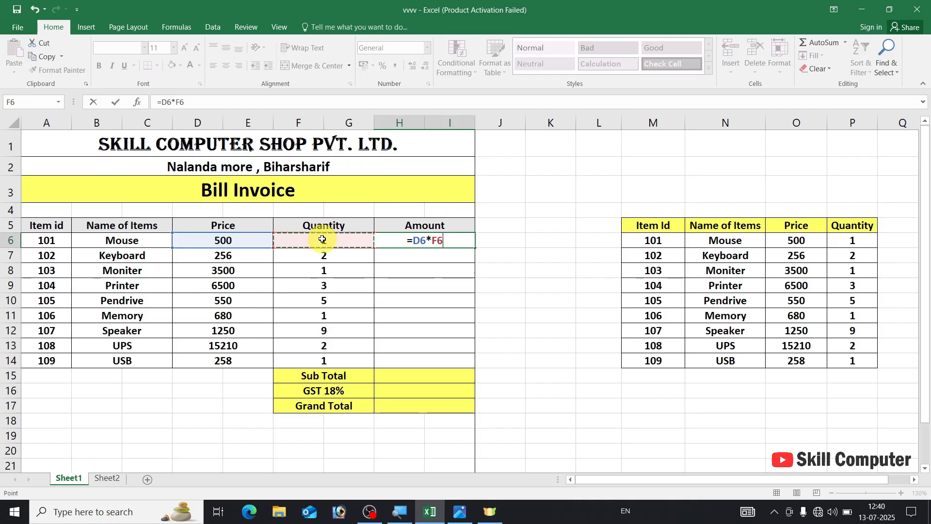
{"action": "key", "text": "Return"}
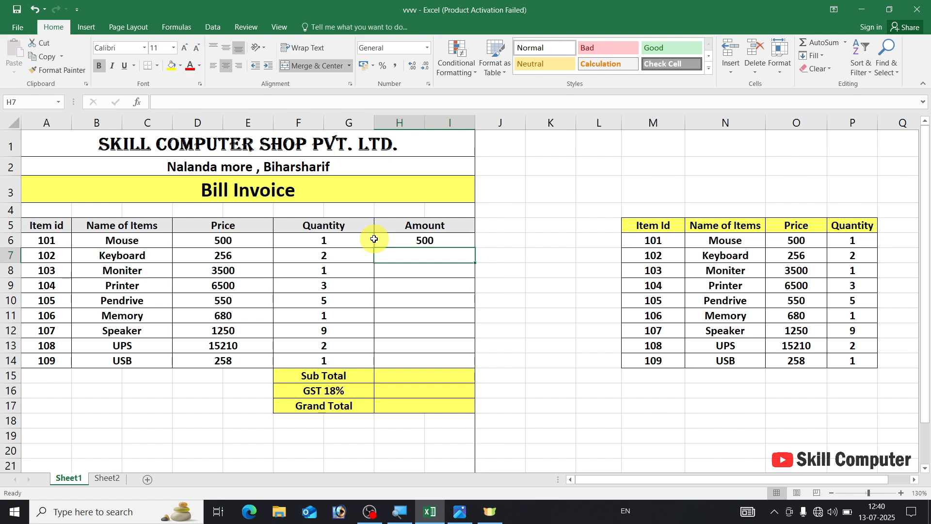
{"action": "left_click", "coordinate": [425, 241]}
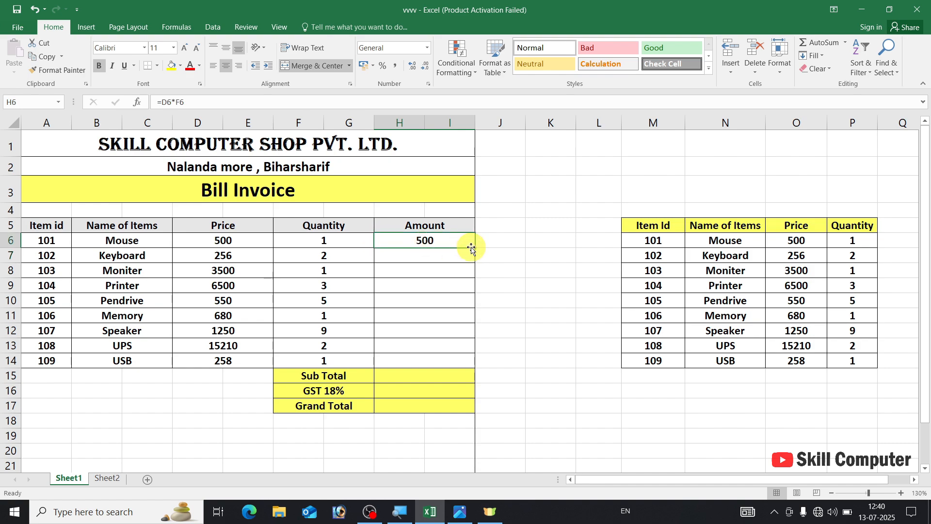
{"action": "left_click_drag", "start_coordinate": [475, 247], "coordinate": [471, 364]}
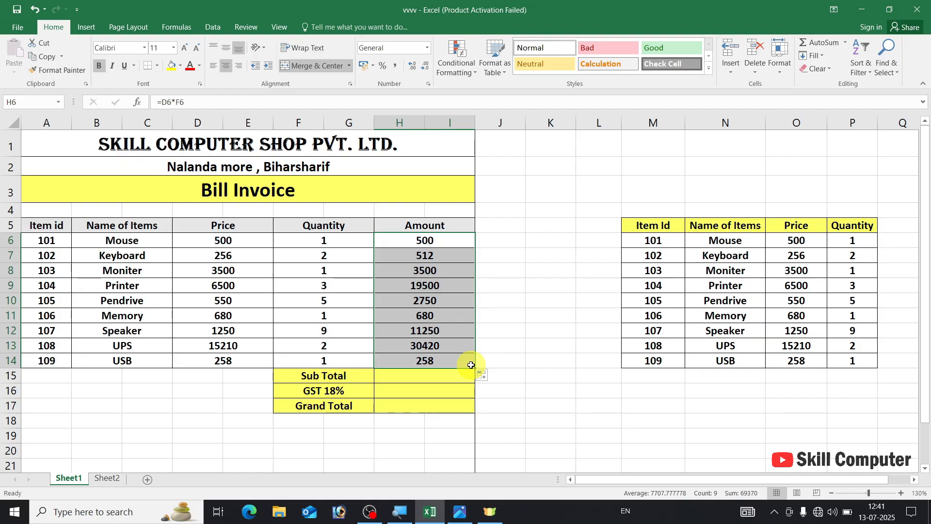
Step: Sum the Amount values H6:I14 in Sub Total cell H15
{"action": "left_click", "coordinate": [391, 375]}
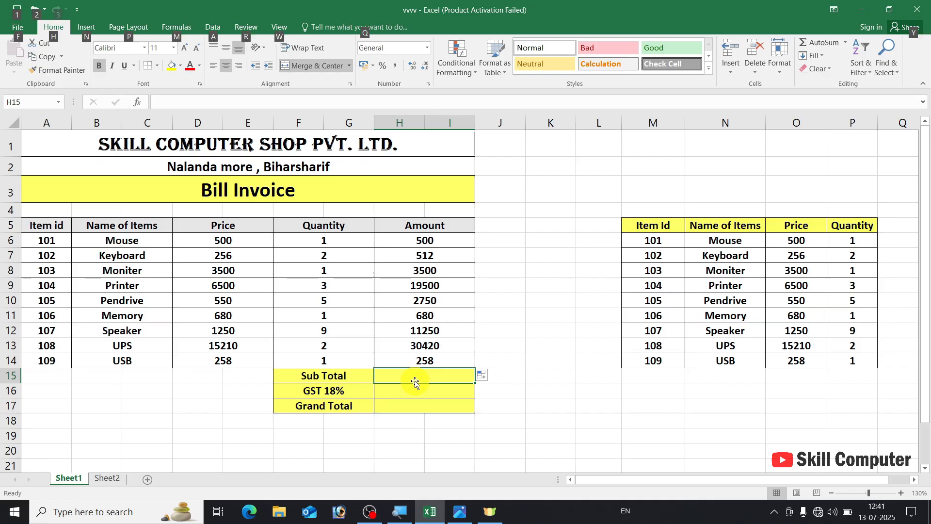
{"action": "key", "text": "alt+equal"}
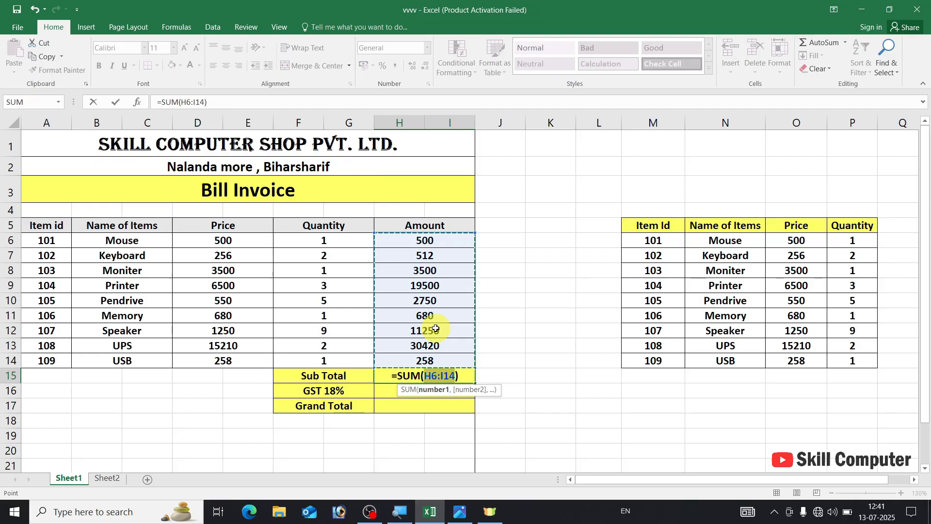
{"action": "key", "text": "Return"}
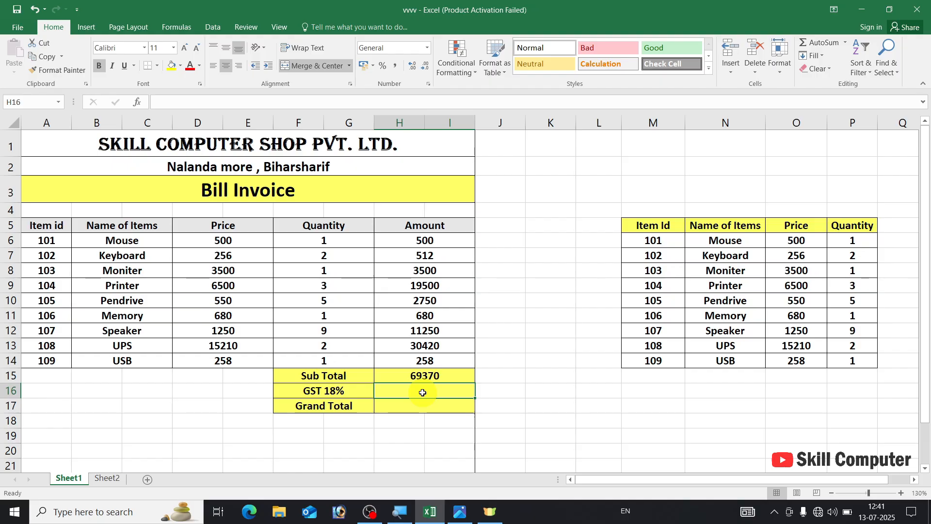
Step: Enter the formula =H15*18/100 in the GST 18% cell H16 of the invoice
{"action": "type", "text": "="}
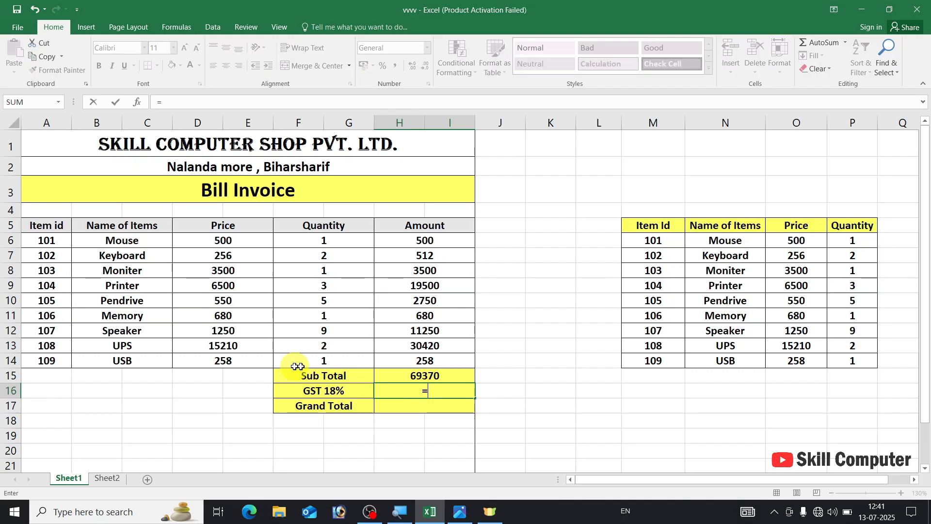
{"action": "left_click", "coordinate": [437, 377]}
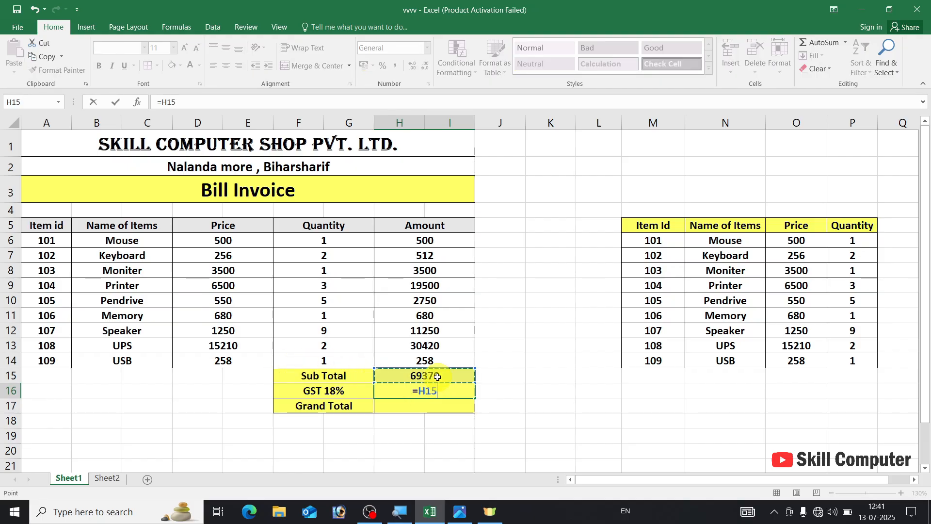
{"action": "type", "text": "*"}
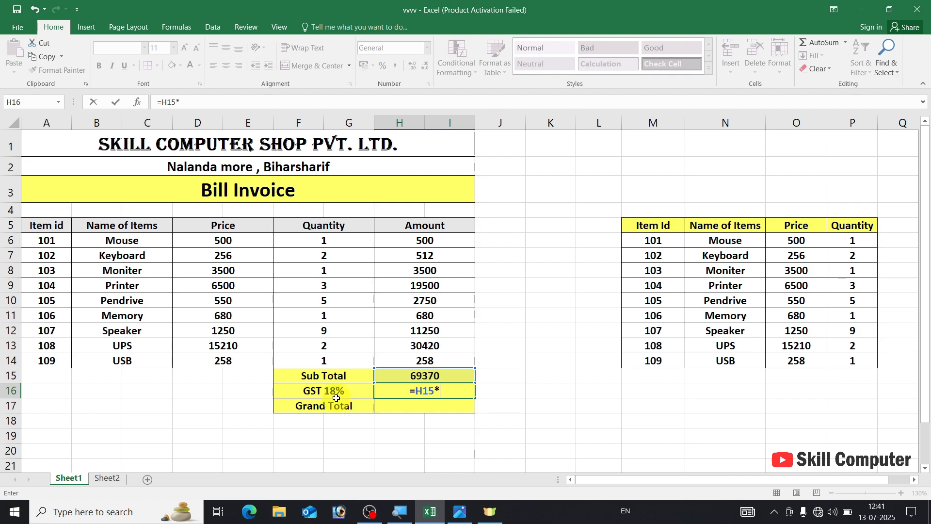
{"action": "type", "text": "18"}
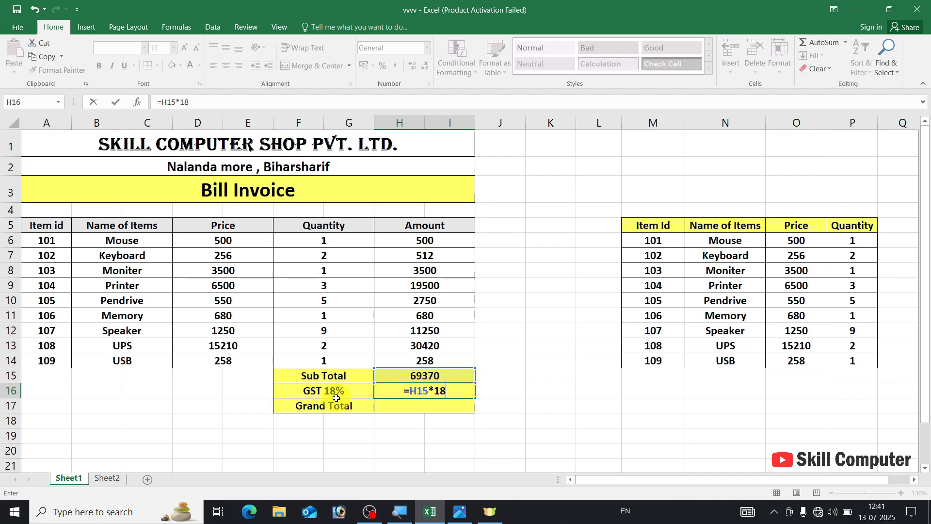
{"action": "type", "text": "/100"}
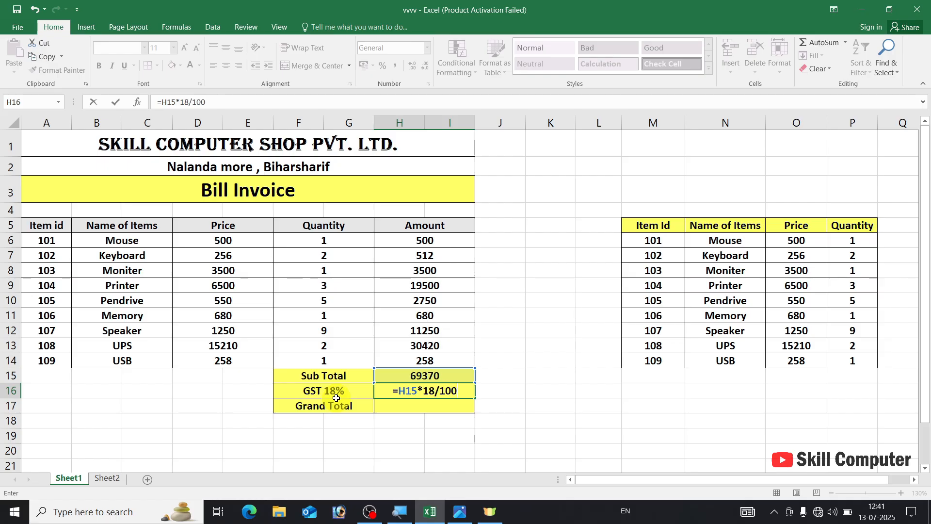
{"action": "key", "text": "Return"}
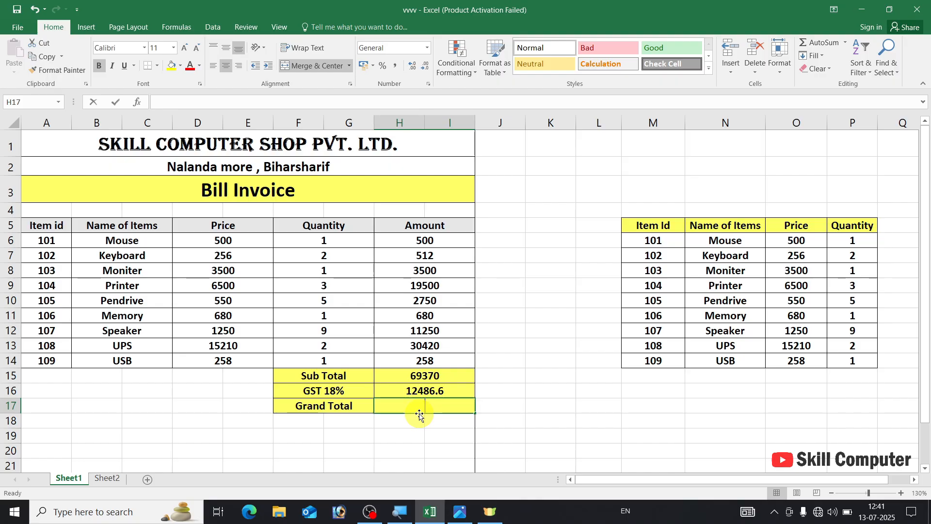
Step: Enter the formula =H15+H16 in the Grand Total cell H17 of the invoice
{"action": "type", "text": "="}
{"action": "left_click", "coordinate": [418, 377]}
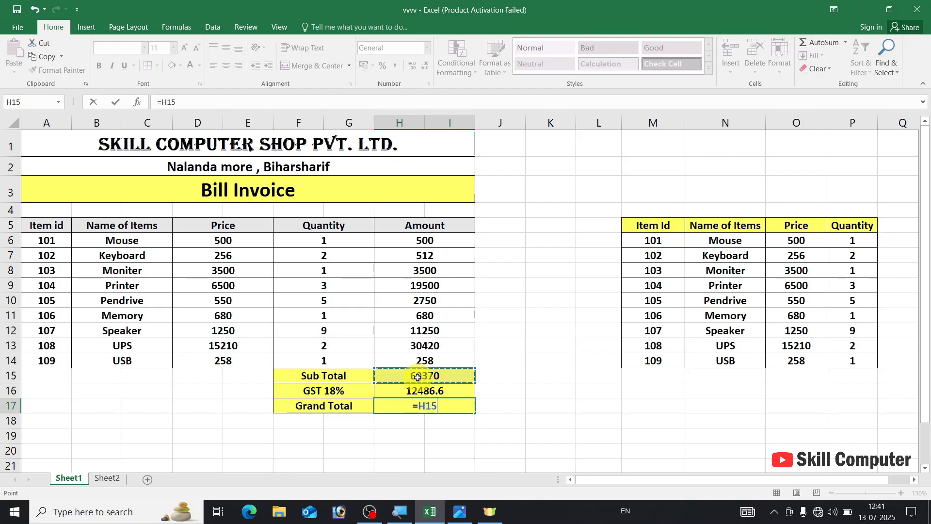
{"action": "type", "text": "+"}
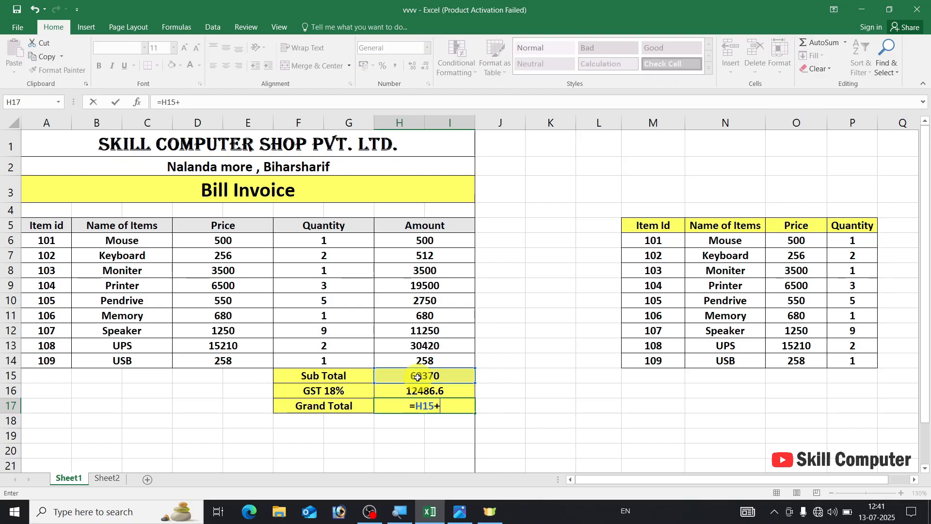
{"action": "left_click", "coordinate": [418, 392]}
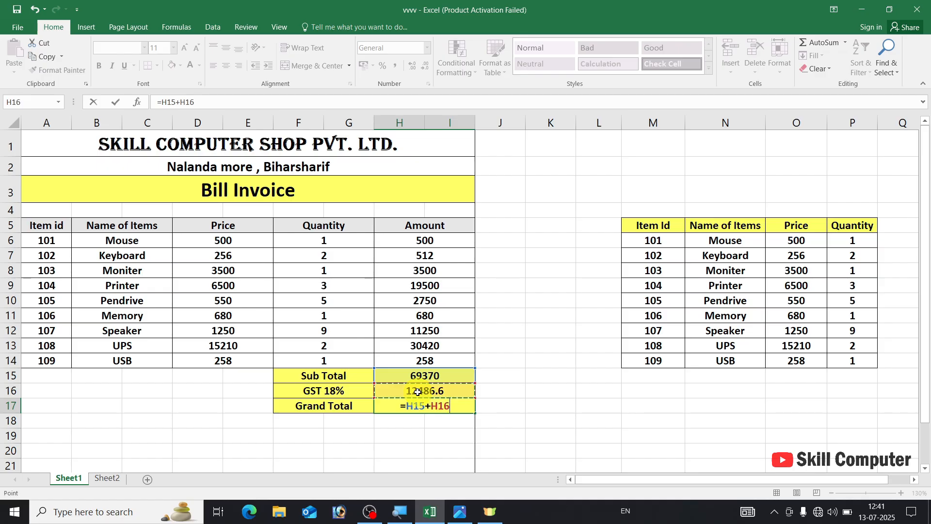
{"action": "key", "text": "Return"}
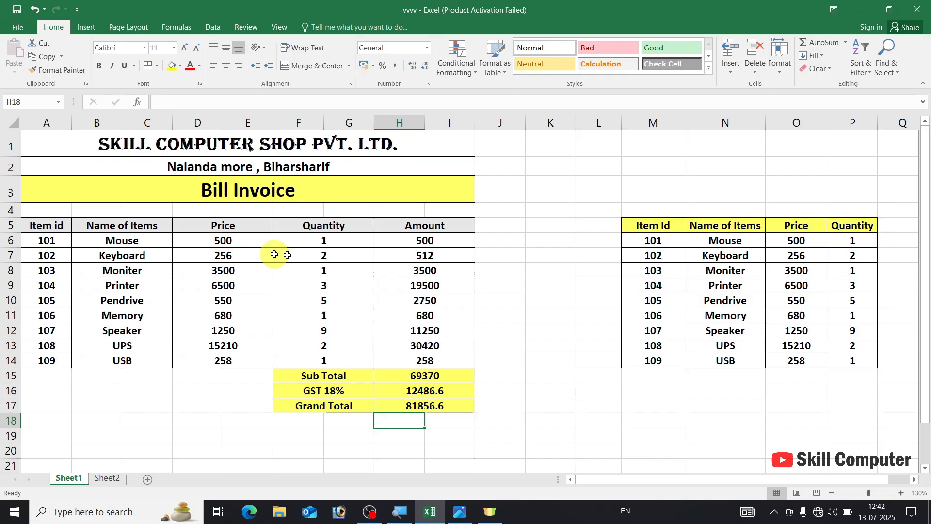
Step: Set the Mouse price in cell O6 of the item list to 405
{"action": "left_click", "coordinate": [798, 240]}
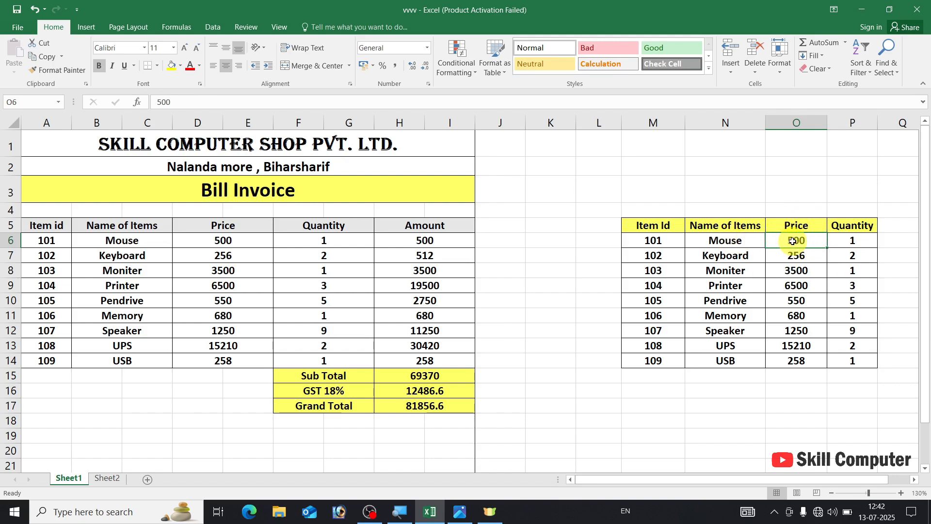
{"action": "double_click", "coordinate": [793, 240]}
{"action": "double_click", "coordinate": [796, 240]}
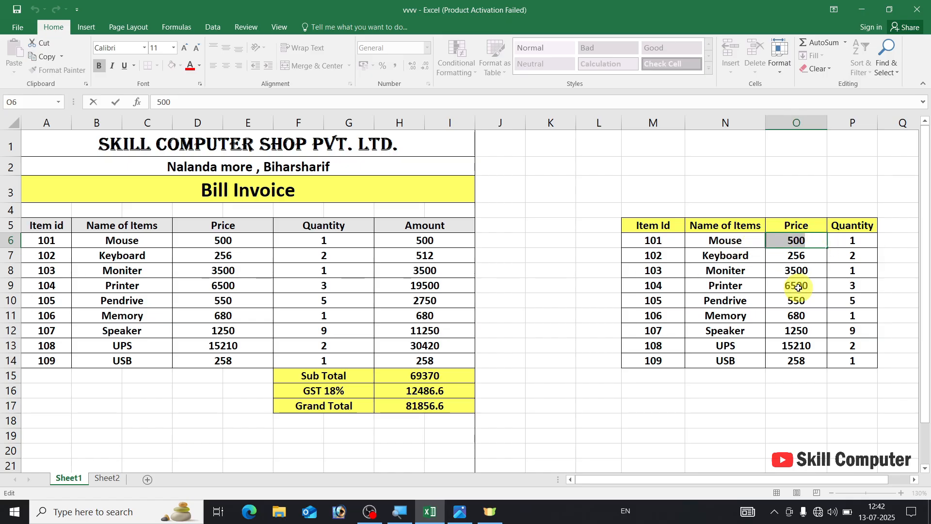
{"action": "type", "text": "405"}
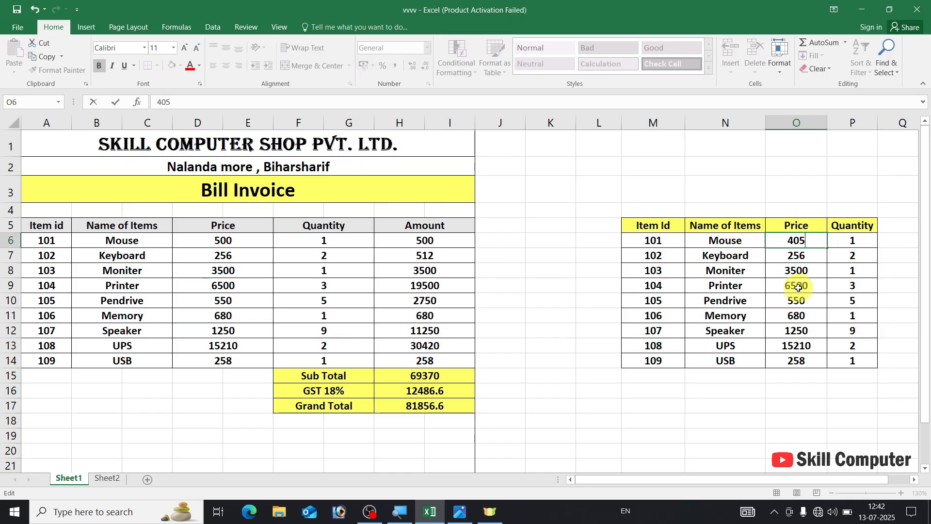
{"action": "key", "text": "Return"}
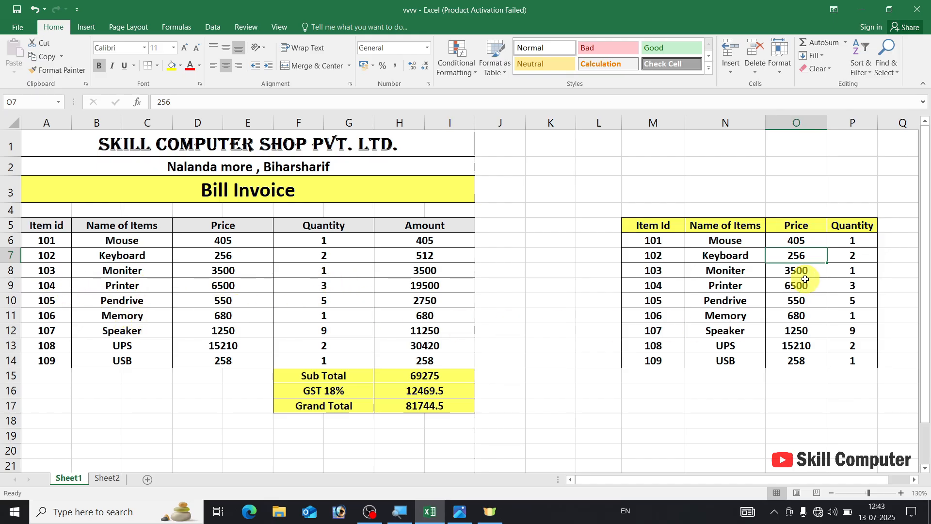
Step: Set the Printer quantity in cell P9 of the item list to 1
{"action": "double_click", "coordinate": [866, 283]}
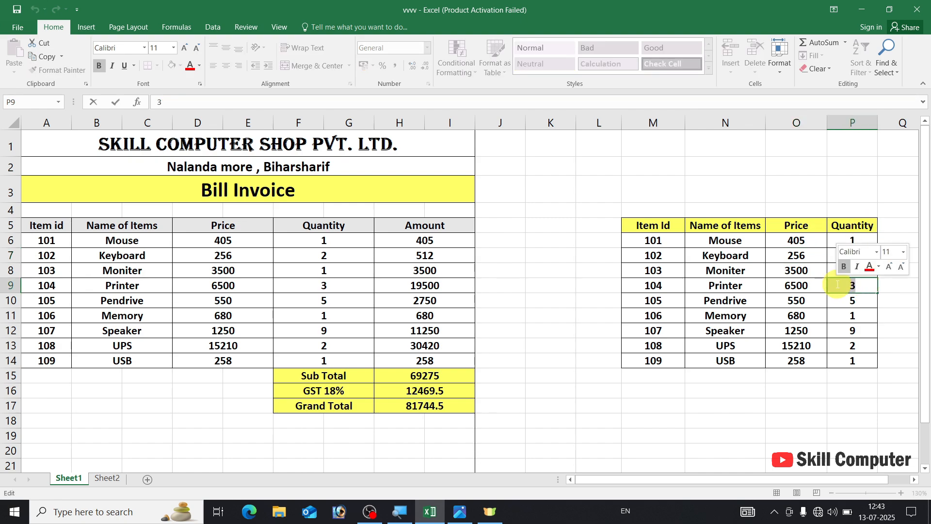
{"action": "type", "text": "1"}
{"action": "key", "text": "Return"}
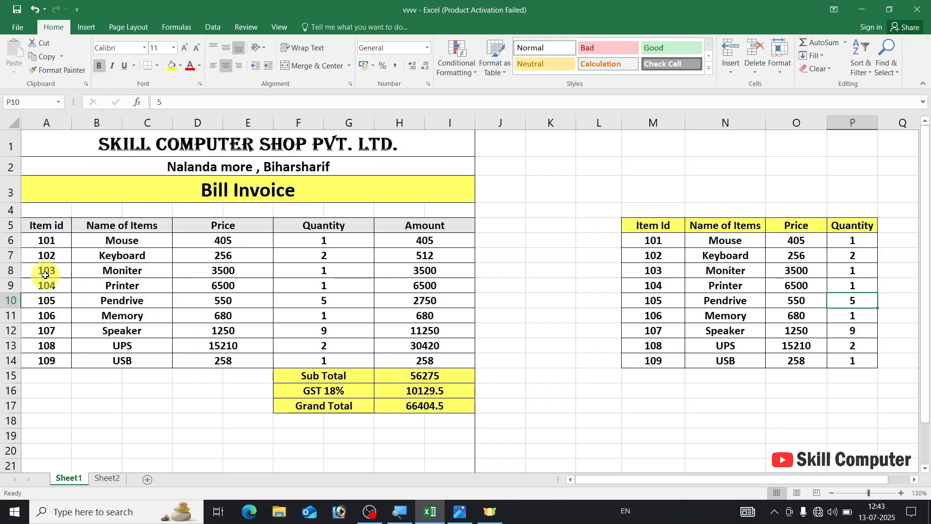
Step: Clear the invoice item ids in A7:A14, re-enter 102 in A7 and fill the series down to 109 in A14
{"action": "left_click_drag", "start_coordinate": [43, 255], "coordinate": [45, 358]}
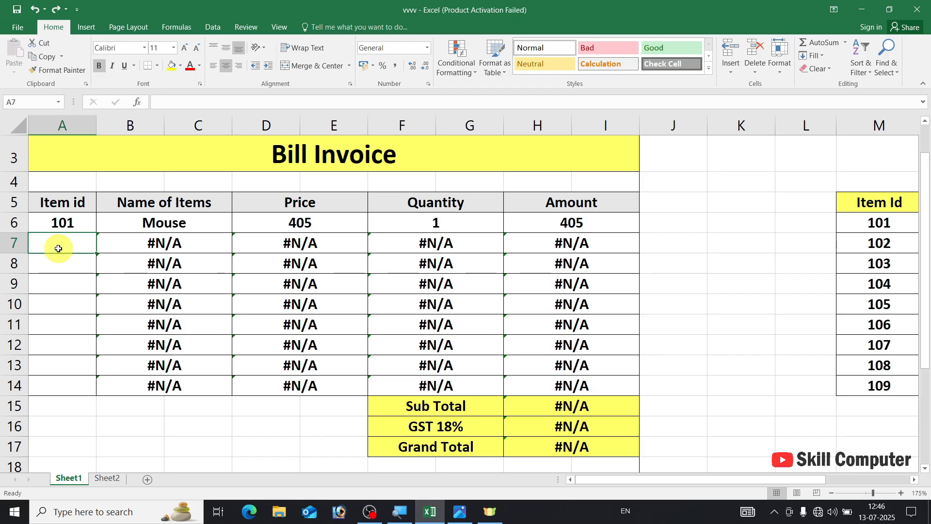
{"action": "type", "text": "102"}
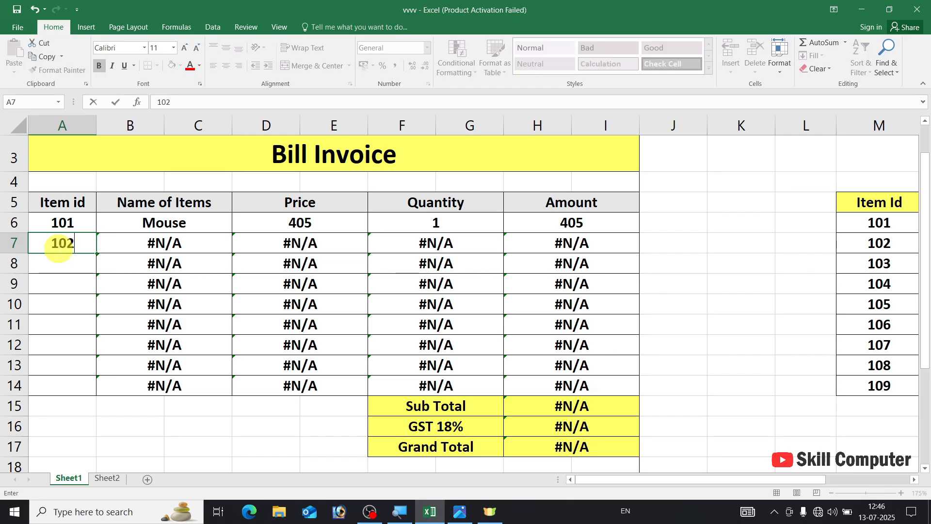
{"action": "key", "text": "Return"}
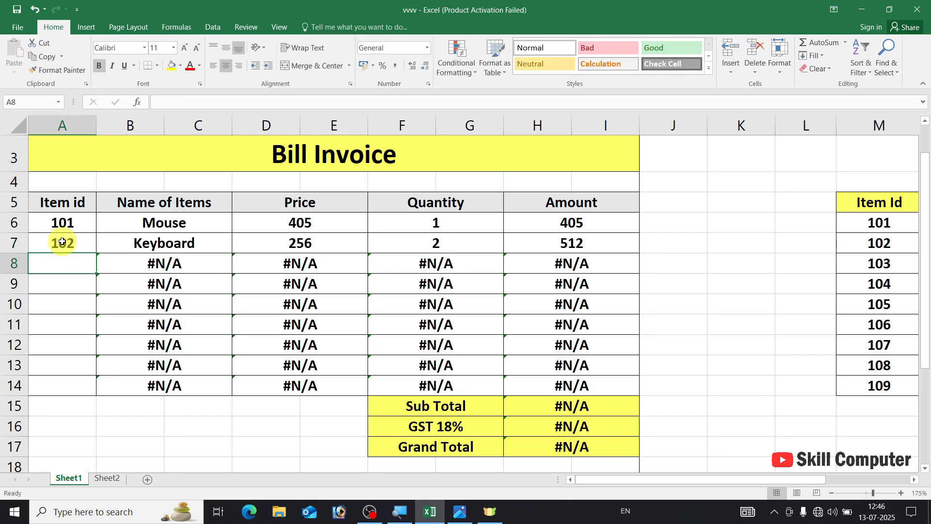
{"action": "left_click_drag", "start_coordinate": [58, 223], "coordinate": [93, 388]}
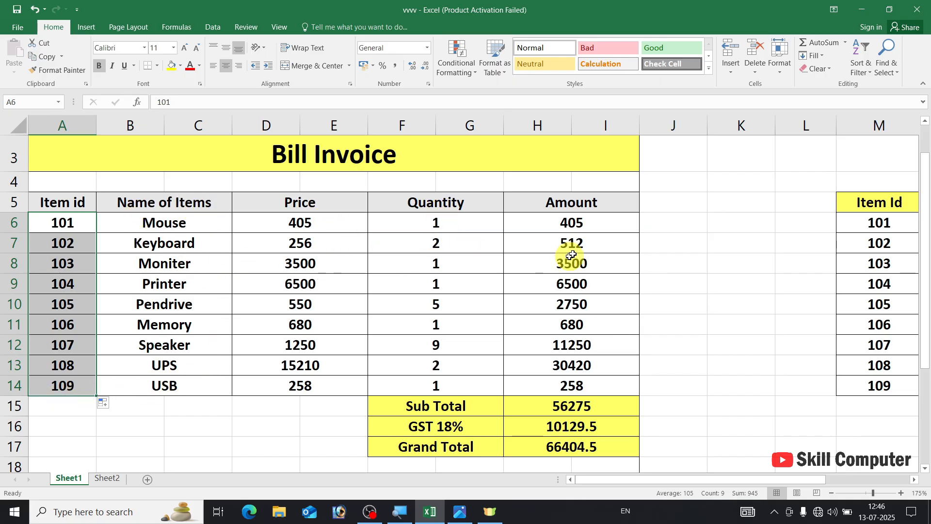
{"action": "left_click", "coordinate": [327, 430]}
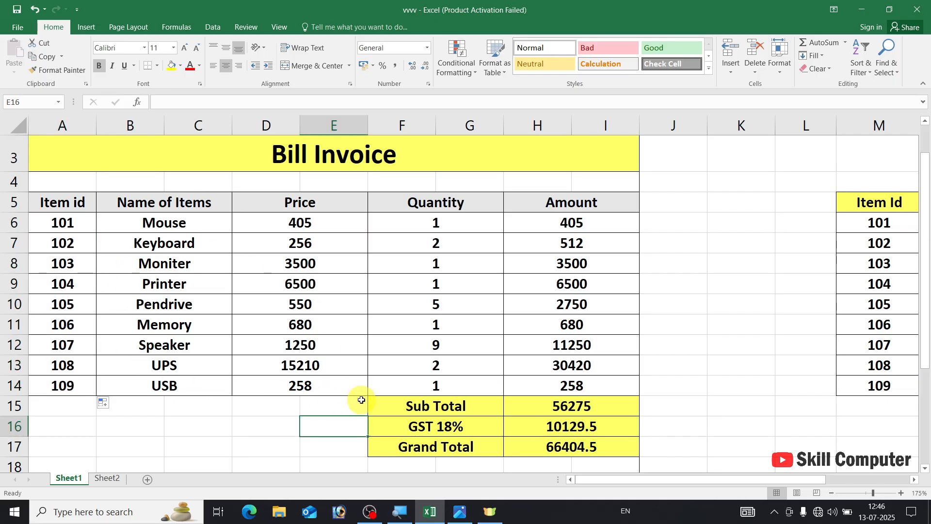